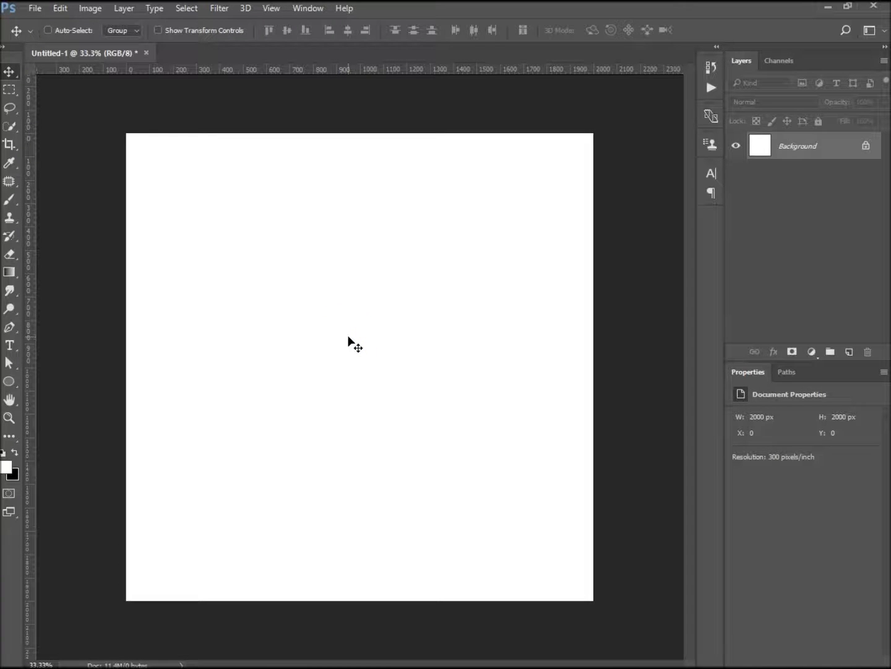
# Activate the Brush tool with the 16 px hard round tip and open its detailed brush settings in an enlarged view.
pyautogui.click(348, 290)
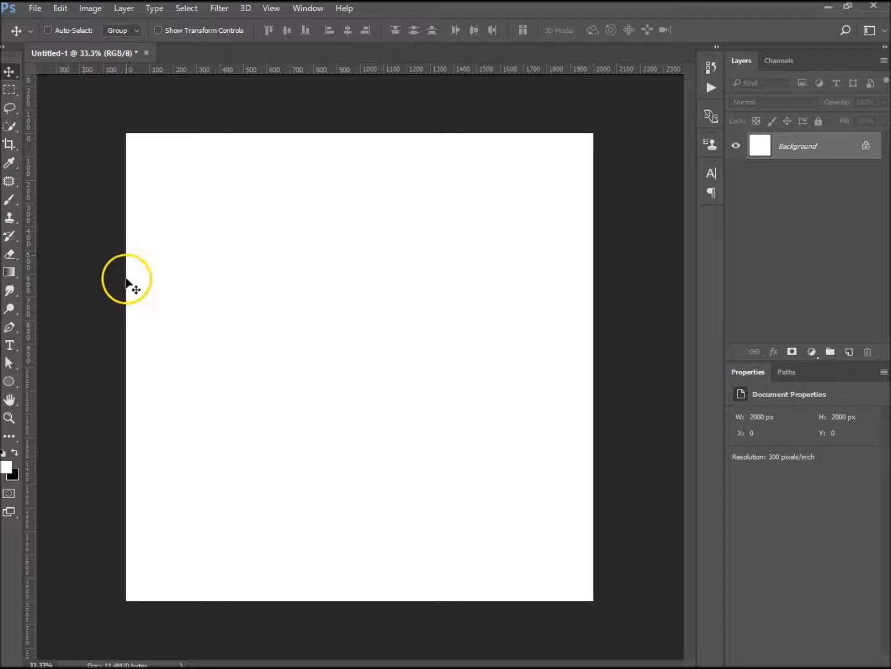
pyautogui.press('b')
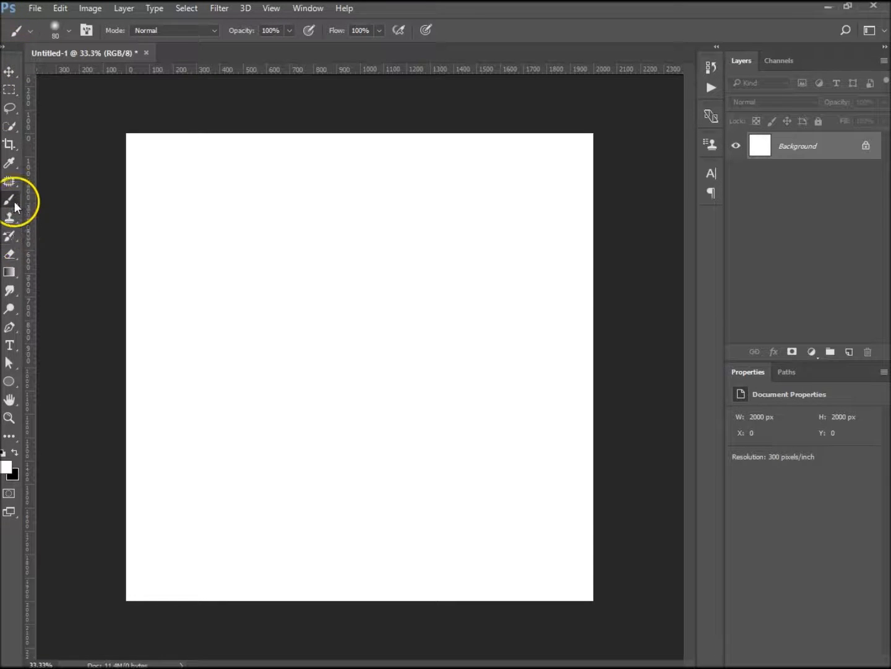
pyautogui.click(69, 30)
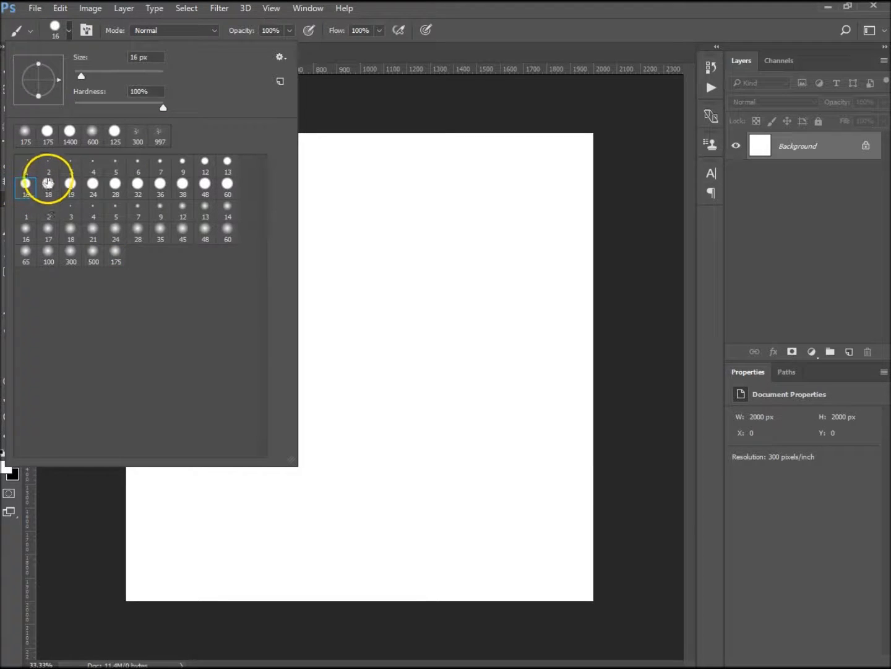
pyautogui.click(378, 290)
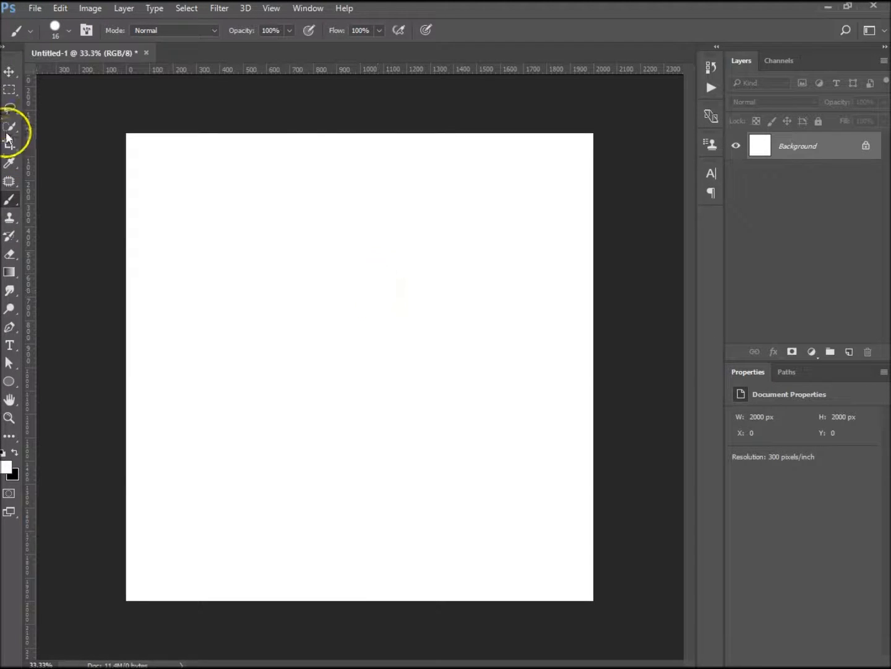
pyautogui.click(87, 31)
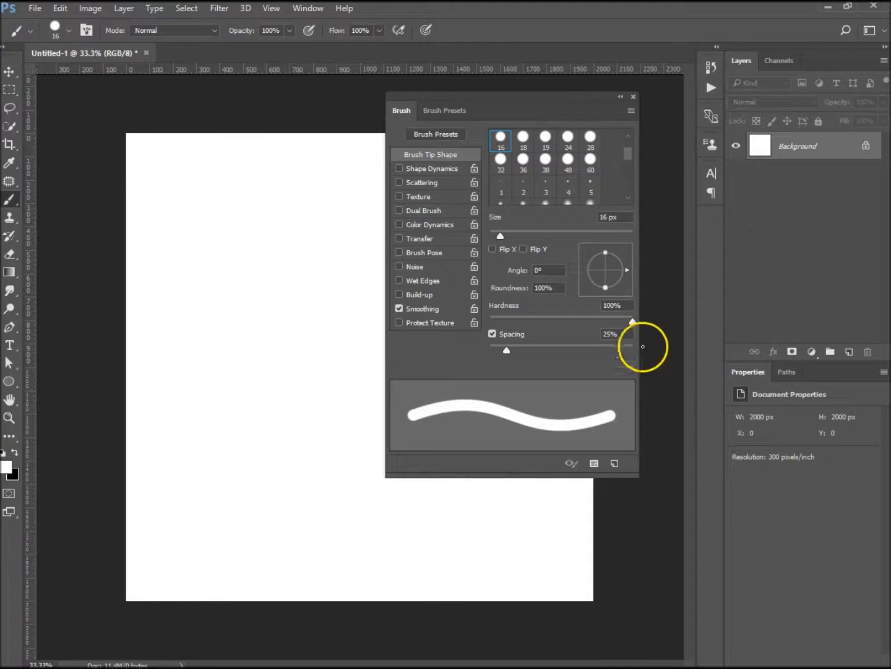
pyautogui.moveTo(633, 474); pyautogui.dragTo(828, 638)
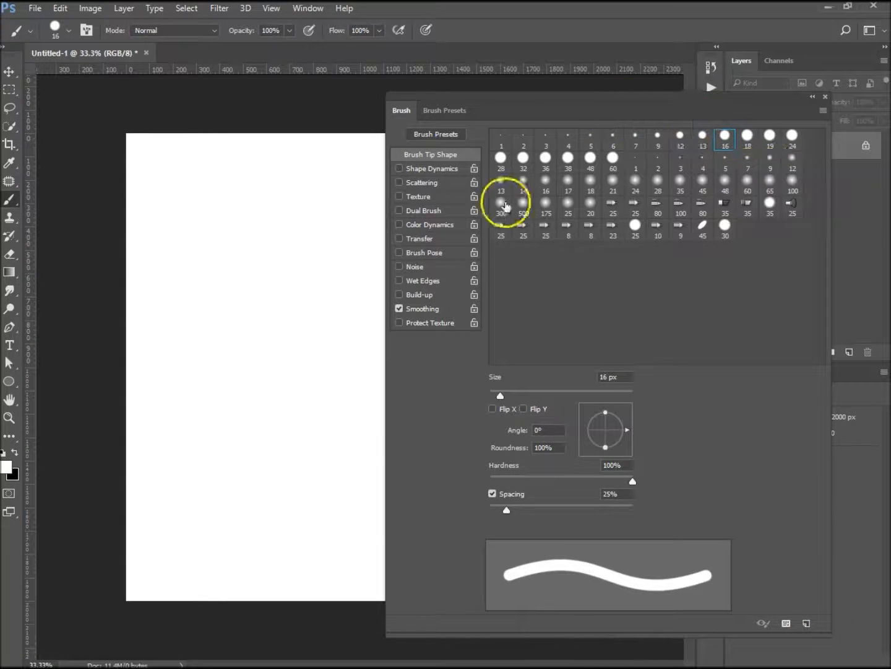
# Enable Shape Dynamics with Size Jitter 100%, Roundness Jitter 27%, Minimum Roundness 18%, and both Flip X Jitter and Flip Y Jitter.
pyautogui.click(415, 169)
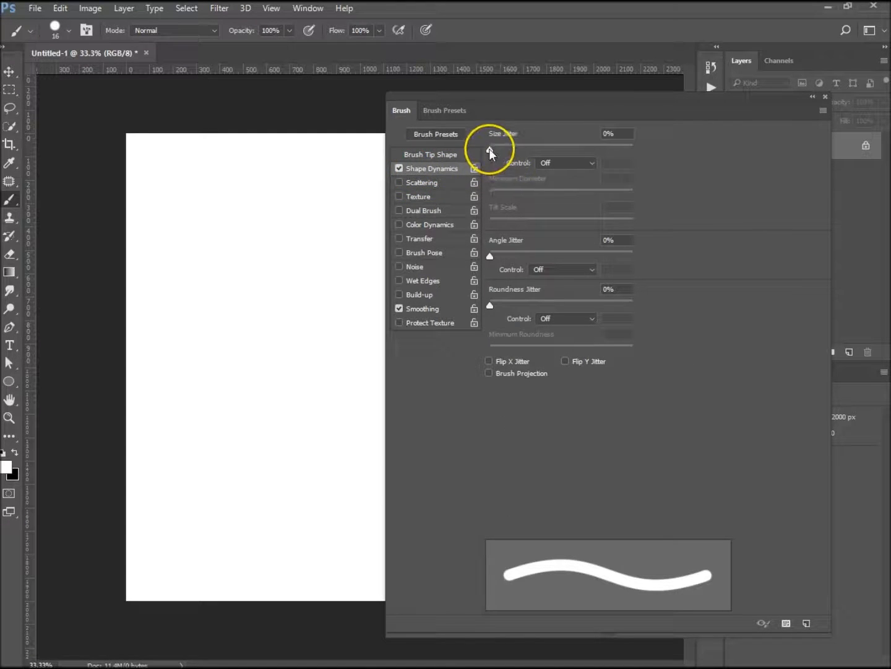
pyautogui.moveTo(492, 153); pyautogui.dragTo(680, 167)
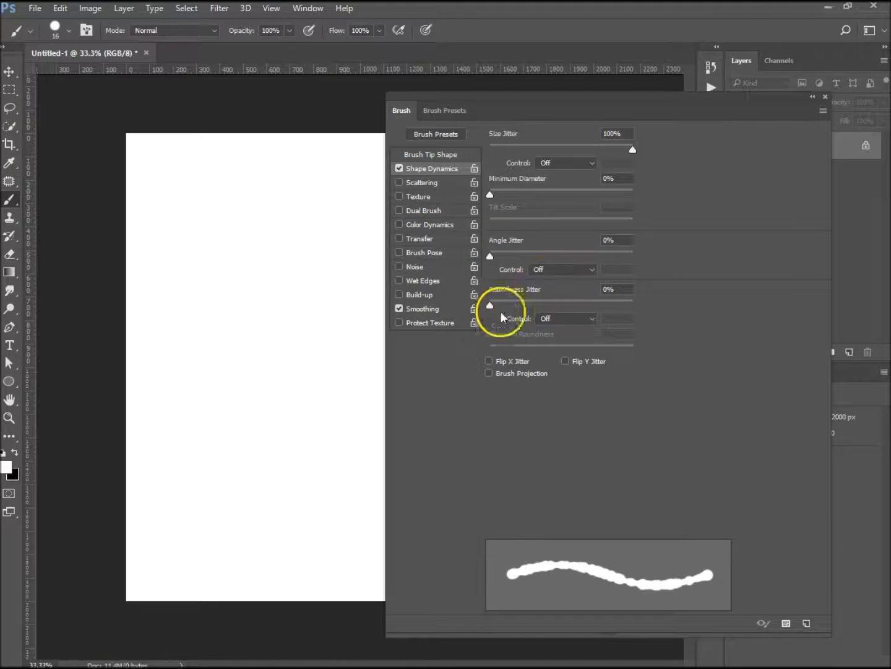
pyautogui.moveTo(491, 306); pyautogui.dragTo(524, 306)
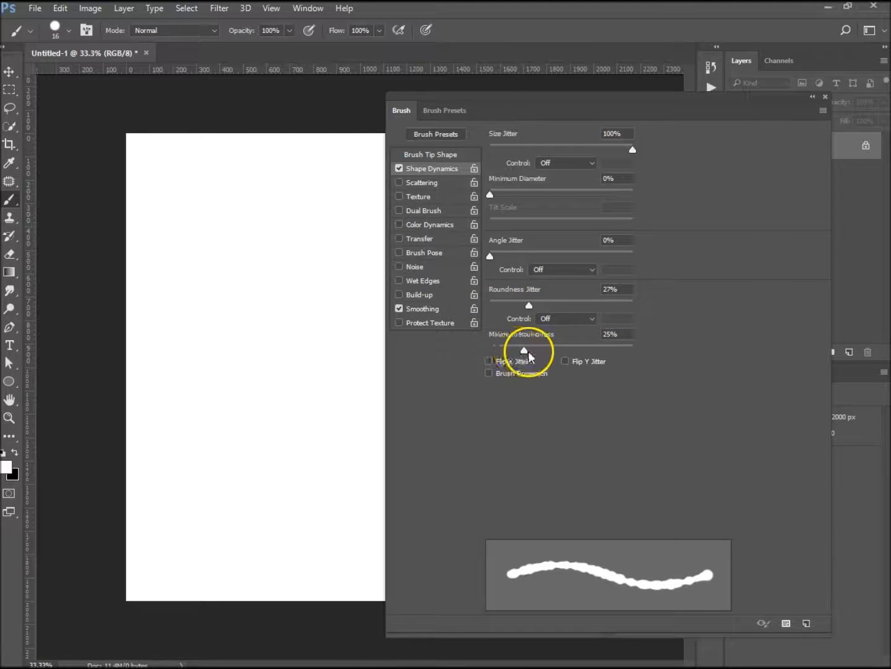
pyautogui.moveTo(524, 358); pyautogui.dragTo(515, 358)
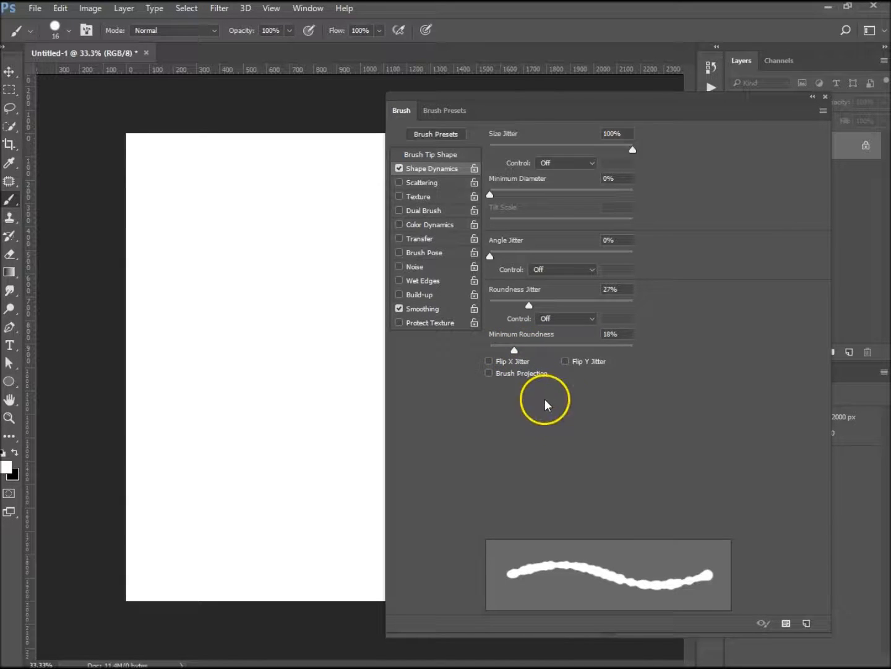
pyautogui.click(565, 362)
pyautogui.click(490, 362)
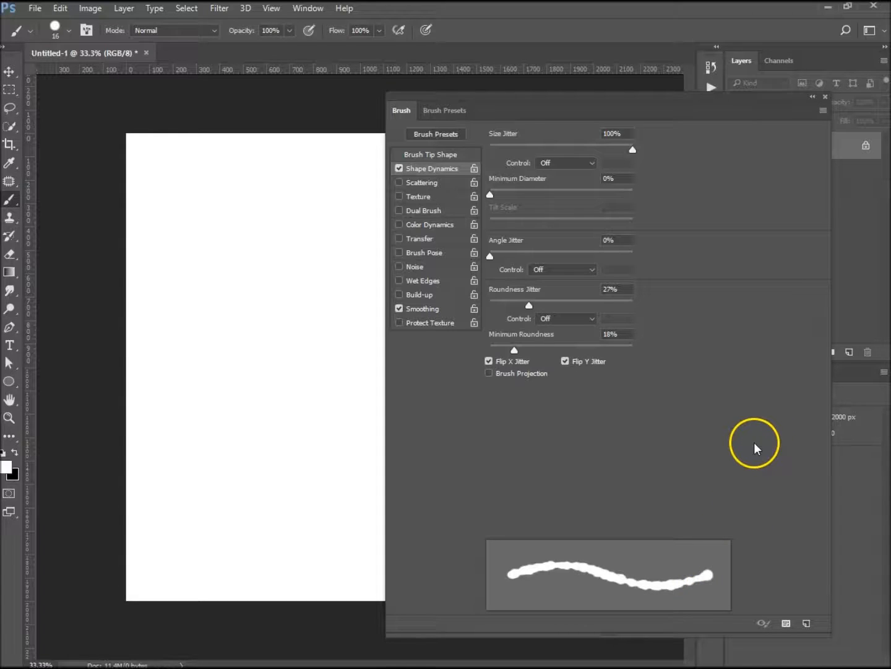
# Enable Texture for the brush and replace its available patterns with the Artist Surfaces set.
pyautogui.click(420, 198)
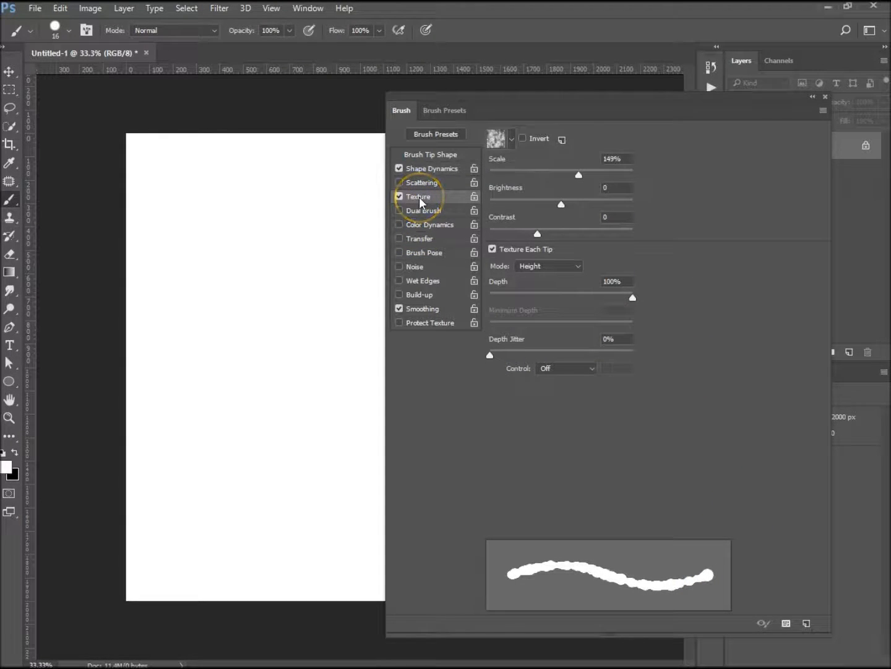
pyautogui.click(513, 138)
pyautogui.click(570, 165)
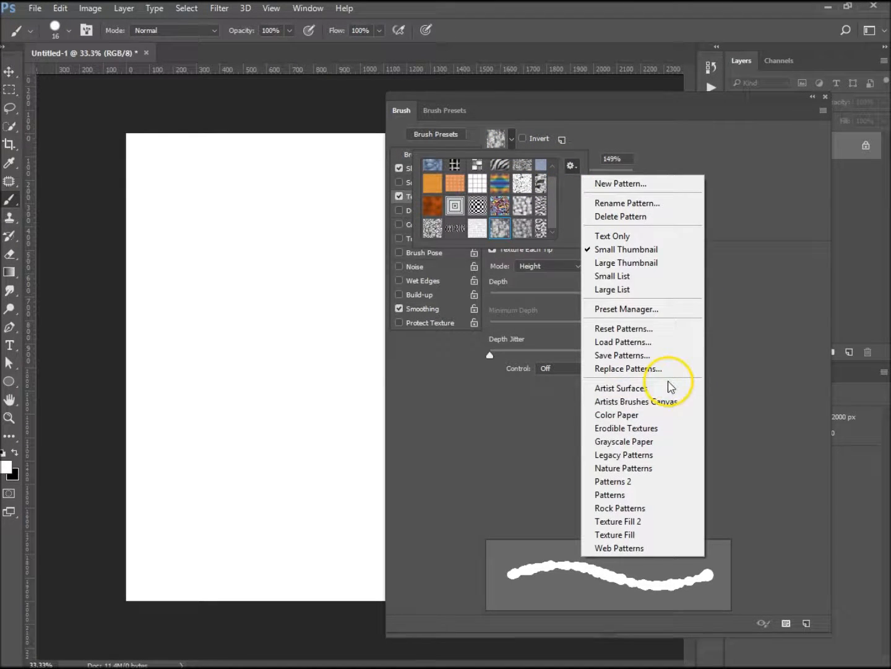
pyautogui.click(643, 389)
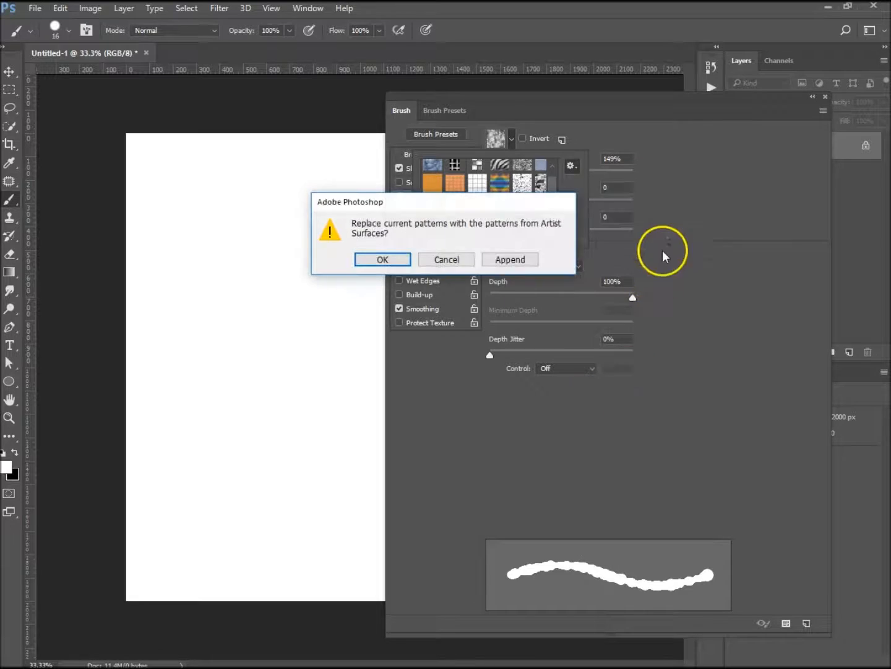
pyautogui.click(376, 260)
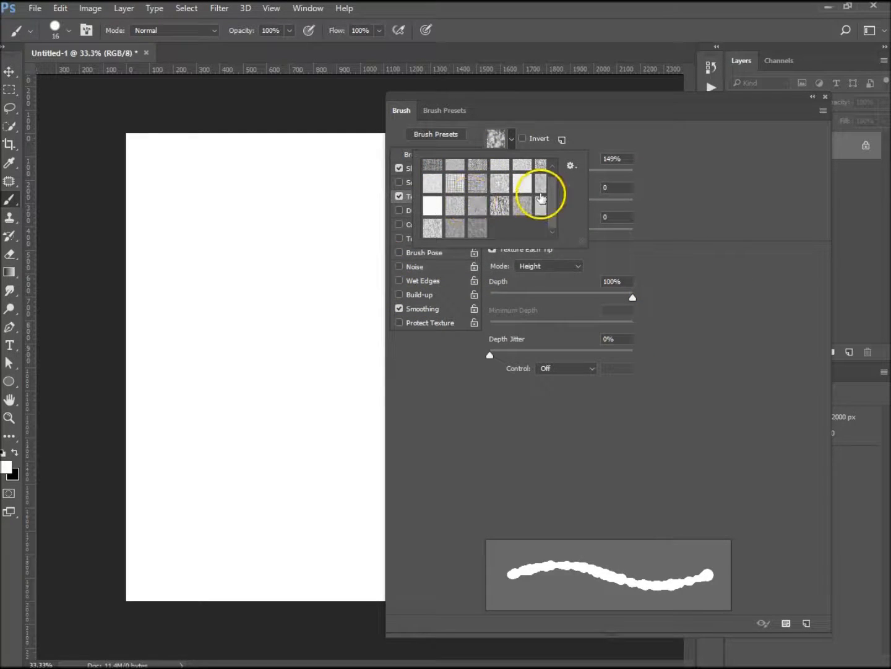
pyautogui.moveTo(553, 194); pyautogui.dragTo(554, 175)
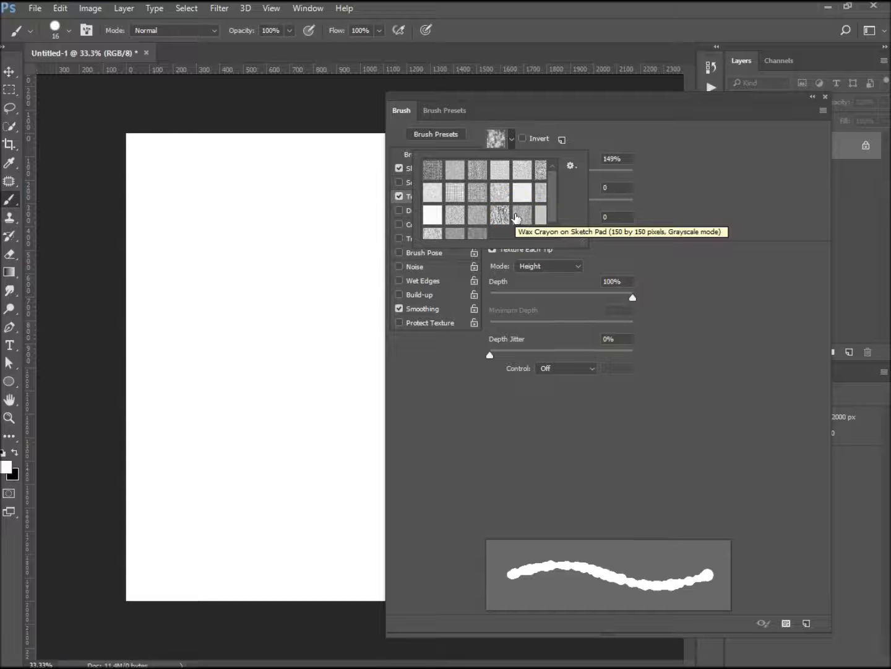
pyautogui.click(517, 218)
pyautogui.click(514, 137)
pyautogui.click(515, 137)
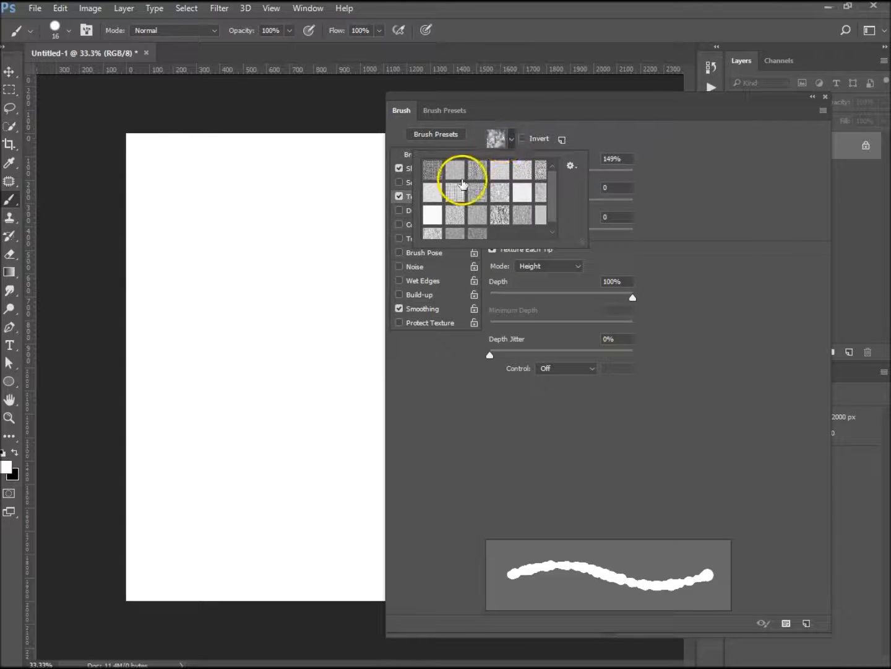
# Replace the texture patterns with the Patterns set and select the gray cloud-like pattern.
pyautogui.click(571, 165)
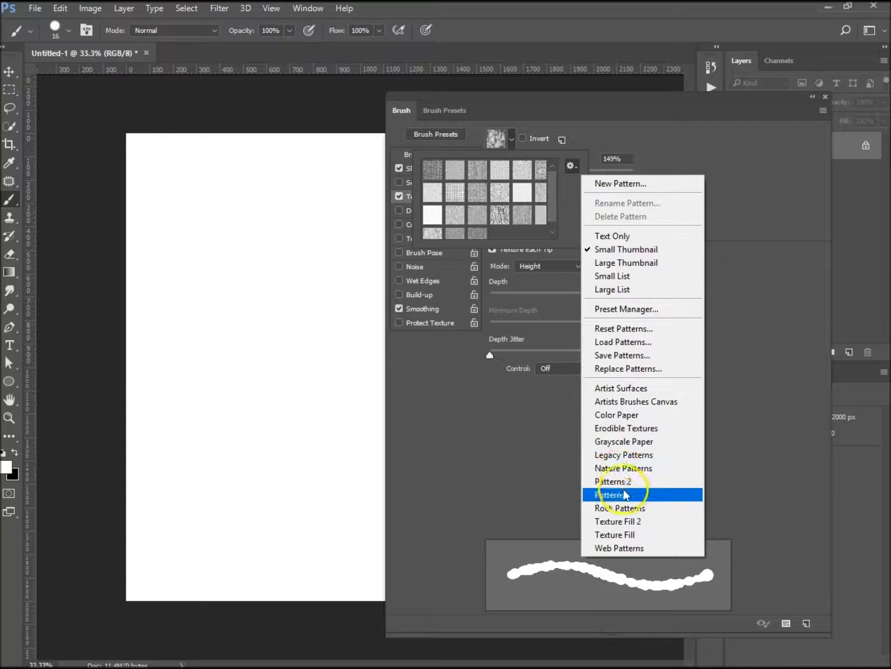
pyautogui.click(625, 494)
pyautogui.click(385, 257)
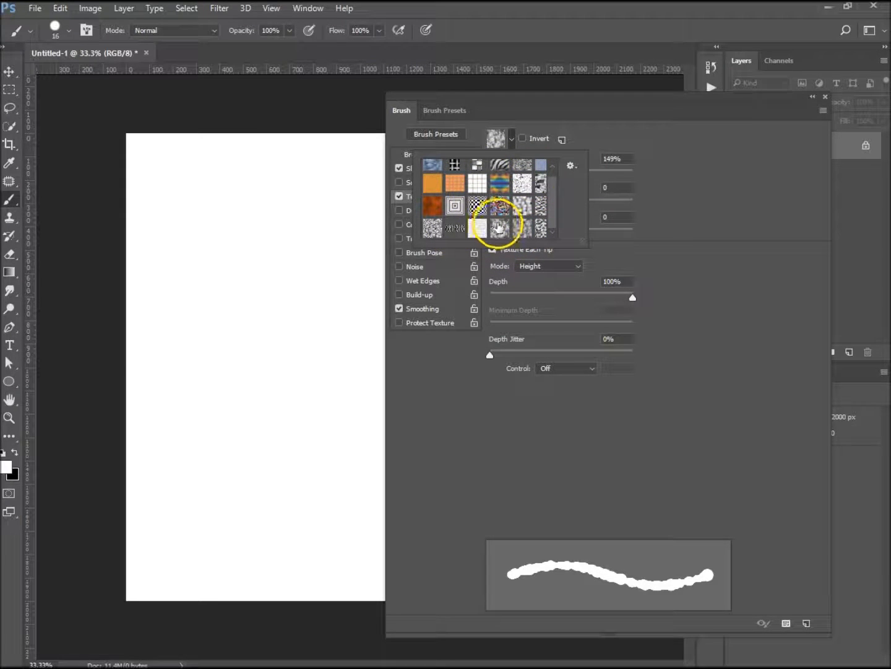
pyautogui.click(500, 229)
# Display the texture patterns as a Large List and choose the gray cloud-like pattern from it.
pyautogui.click(571, 167)
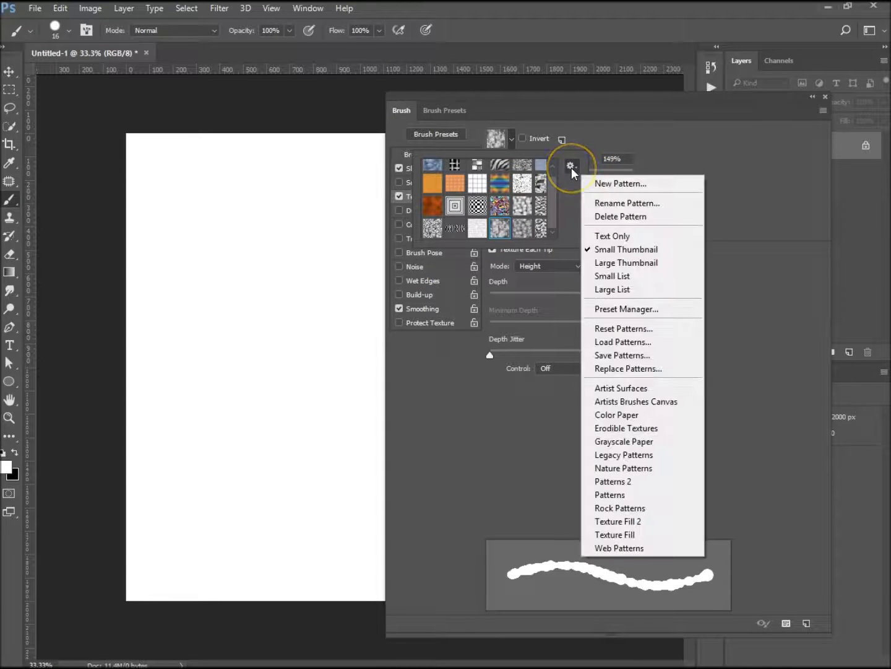
pyautogui.click(626, 289)
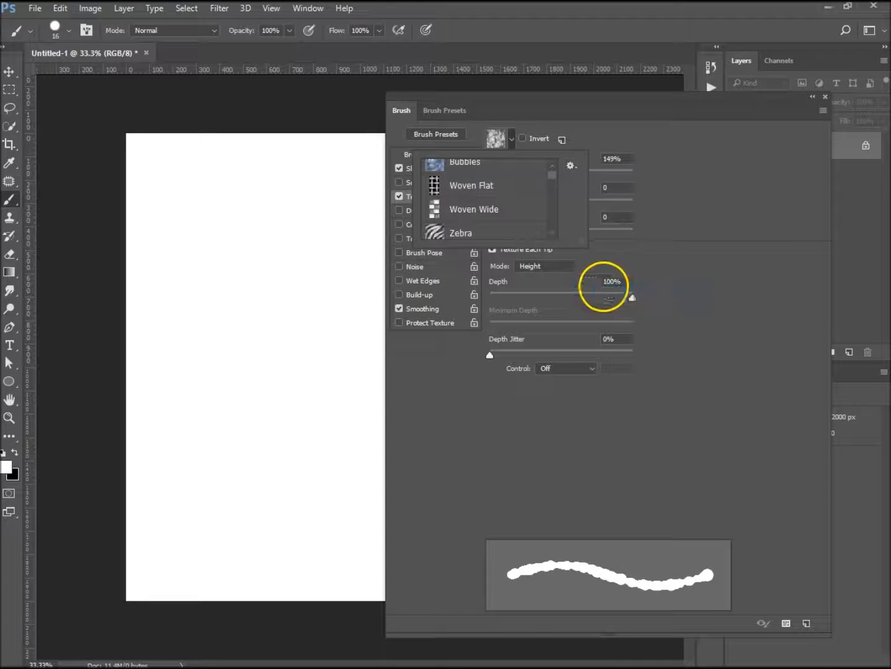
pyautogui.moveTo(553, 170); pyautogui.dragTo(584, 458)
pyautogui.doubleClick(476, 404)
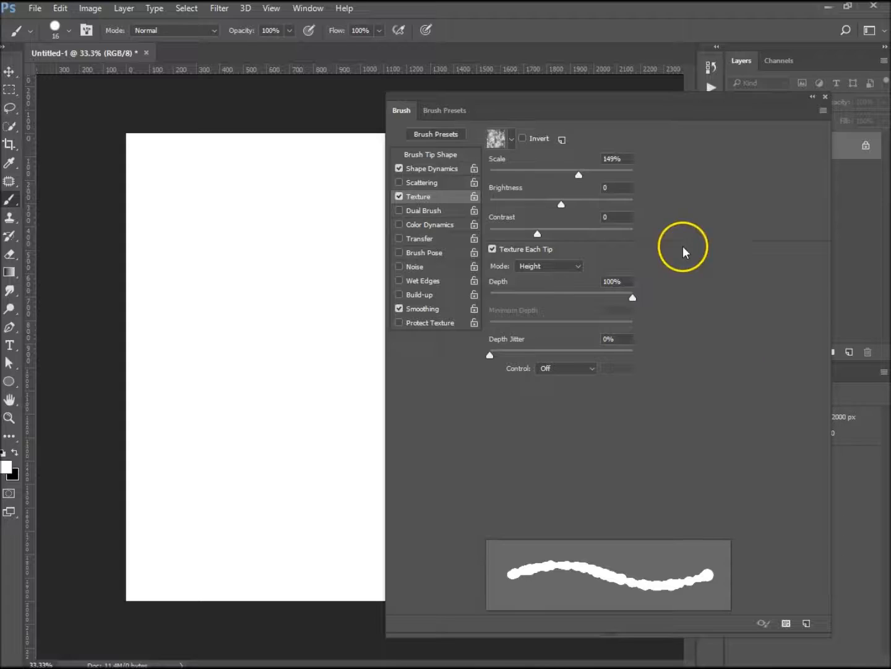
# Set the texture scale to 122% and its mode to Color Burn after trying Linear Burn.
pyautogui.moveTo(578, 175); pyautogui.dragTo(569, 176)
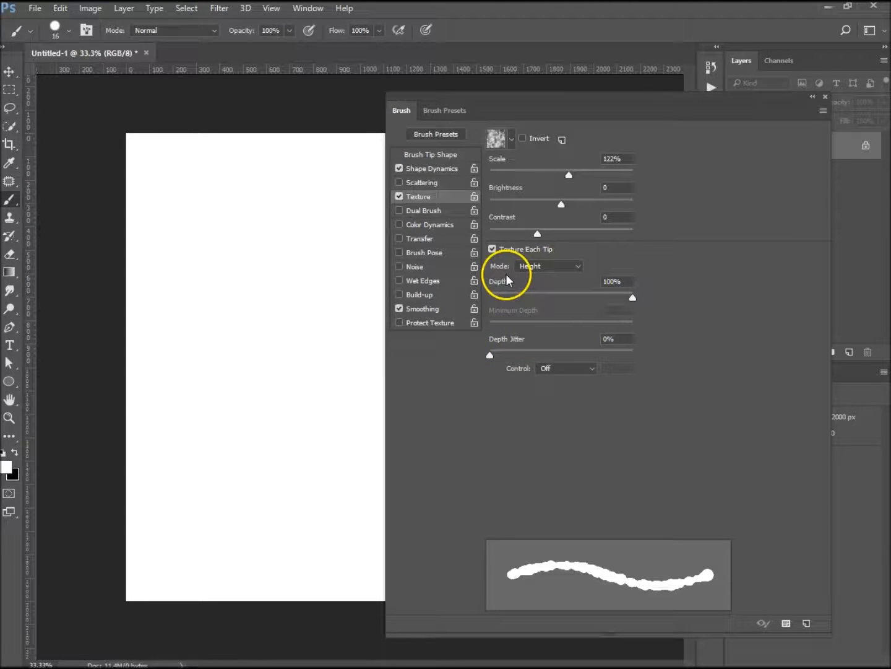
pyautogui.click(576, 266)
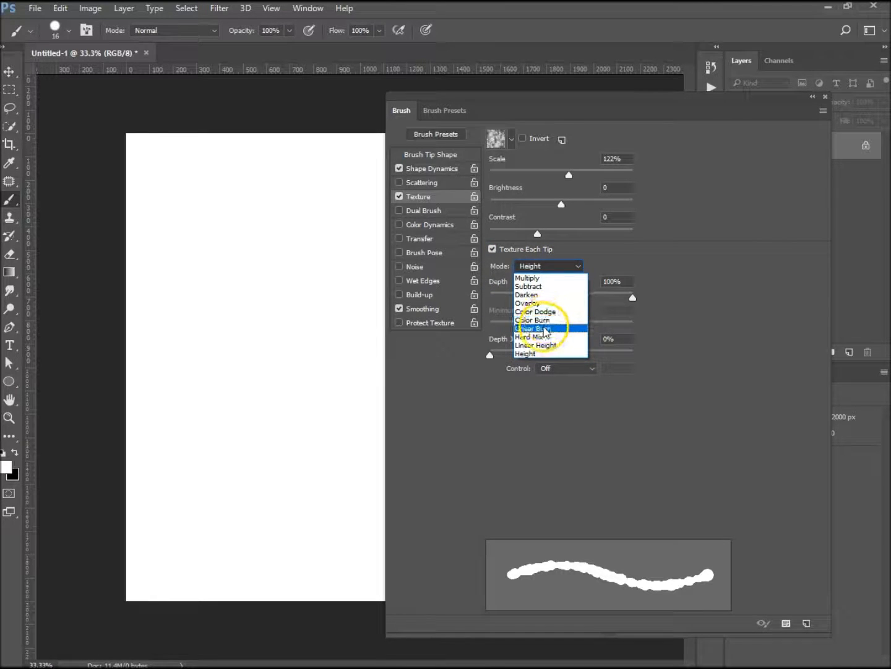
pyautogui.click(547, 328)
pyautogui.click(581, 267)
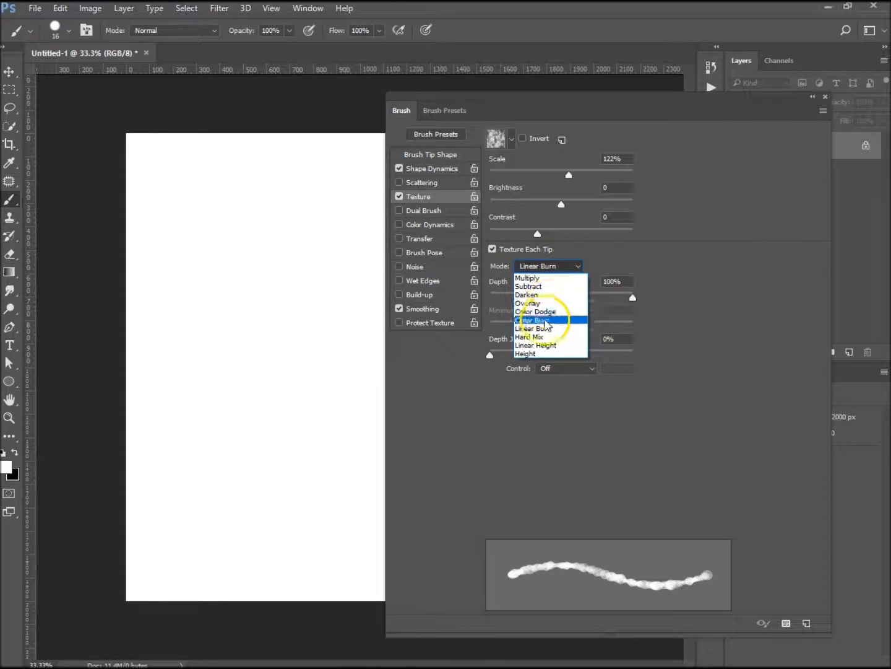
pyautogui.click(559, 315)
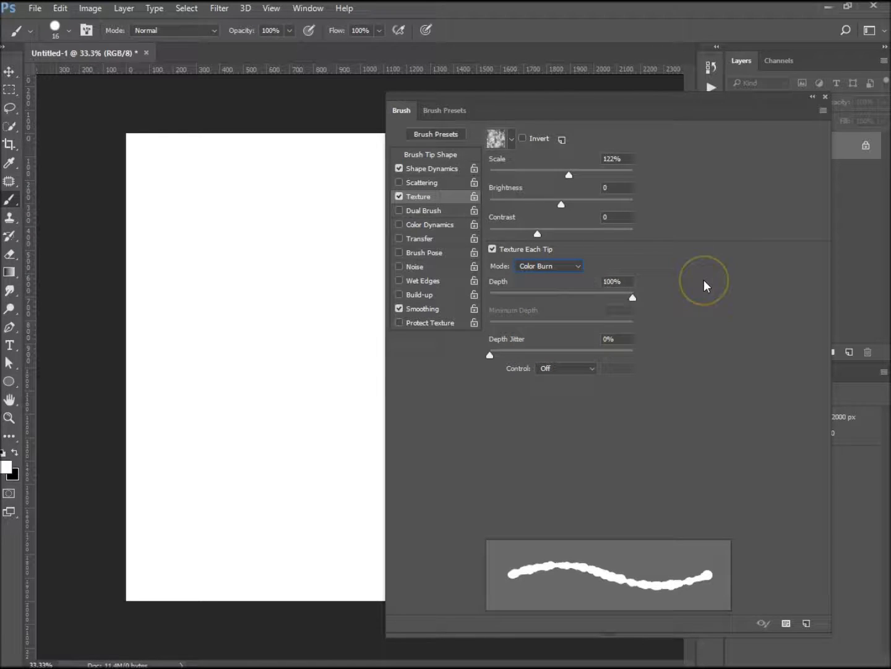
# Enable Transfer for the brush with Opacity Jitter at 21% and Flow Jitter at 45%.
pyautogui.click(420, 239)
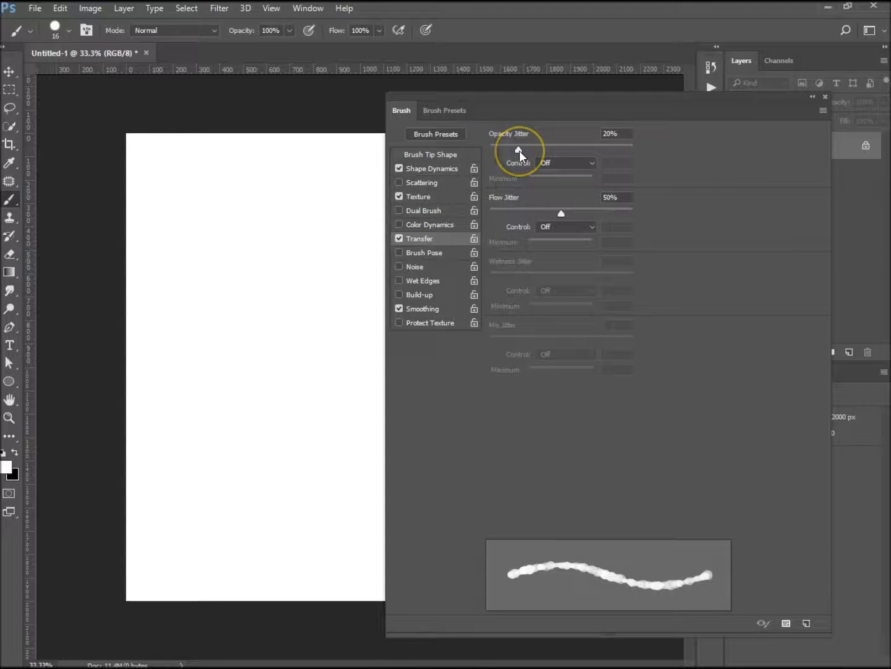
pyautogui.moveTo(520, 151)
pyautogui.mouseDown()
pyautogui.moveTo(534, 159)
pyautogui.moveTo(520, 159)
pyautogui.mouseUp()
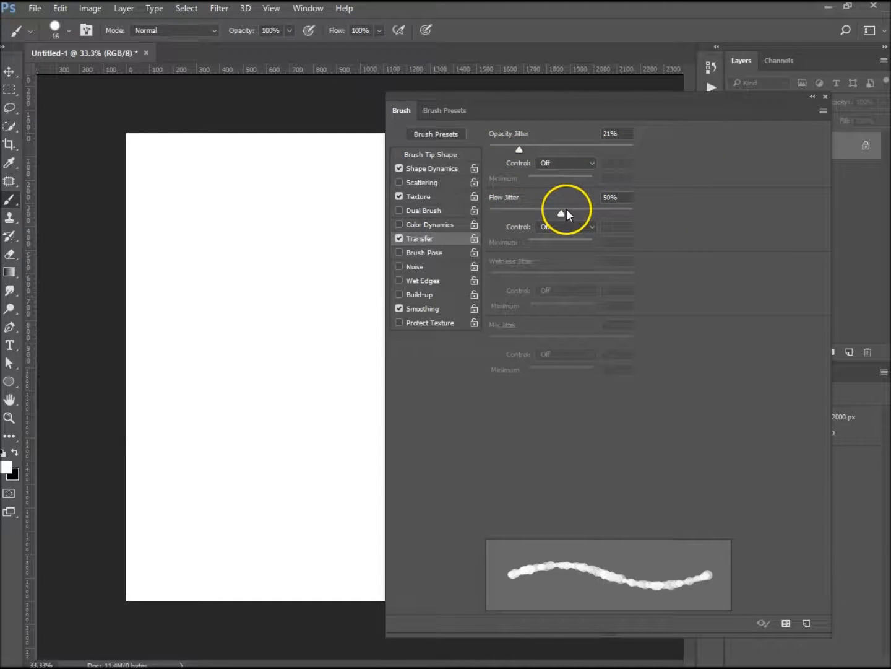
pyautogui.moveTo(561, 215)
pyautogui.mouseDown()
pyautogui.moveTo(526, 215)
pyautogui.moveTo(556, 215)
pyautogui.mouseUp()
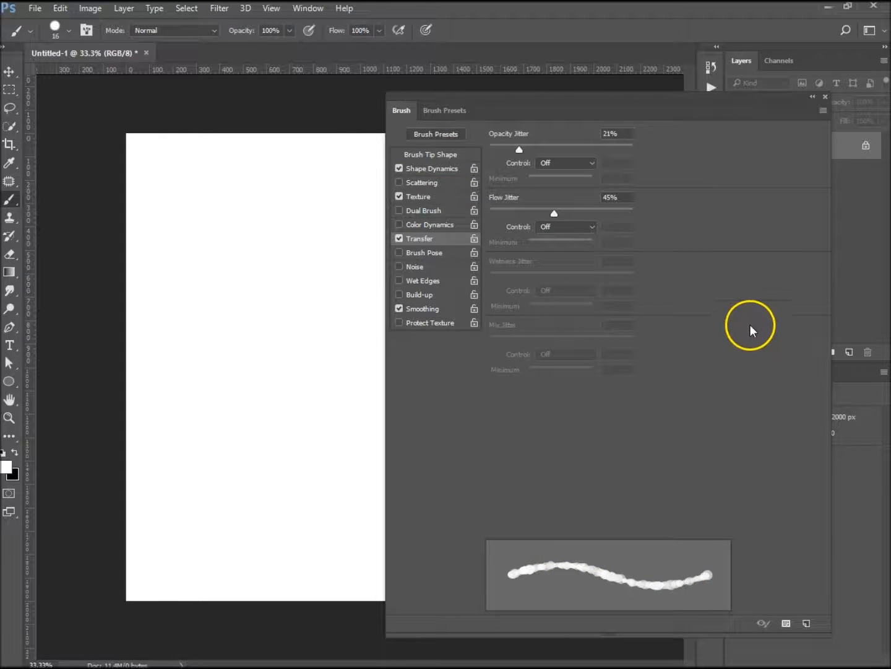
# Set the brush tip shape to Flip X and Flip Y, size 116 px, hardness 0% and spacing 17%.
pyautogui.click(423, 155)
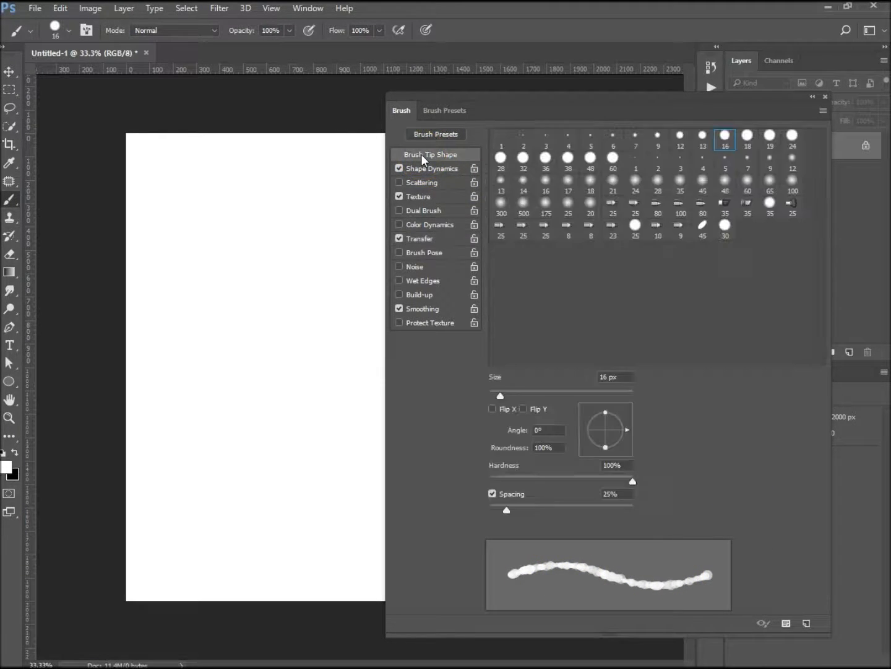
pyautogui.click(740, 513)
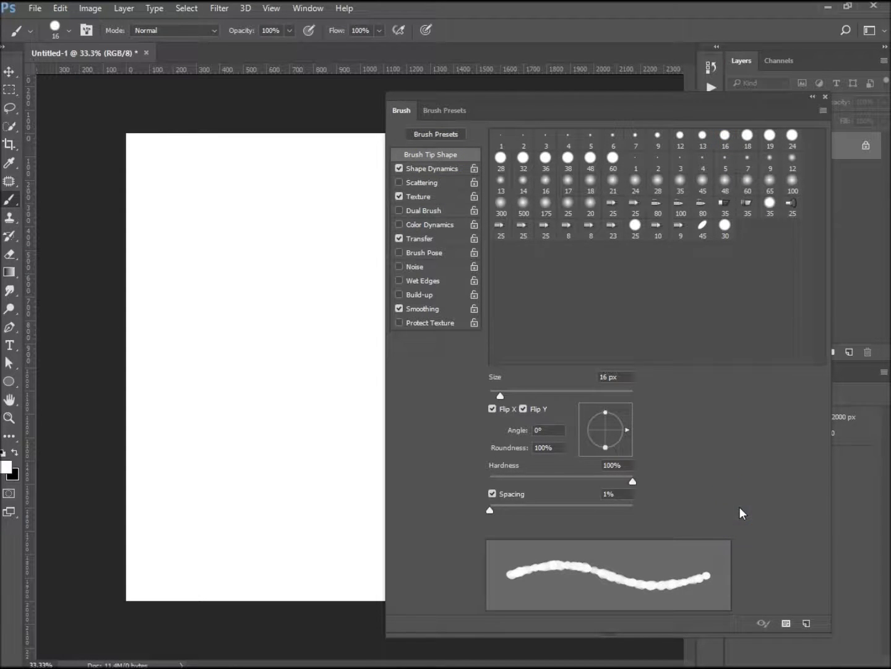
pyautogui.moveTo(632, 481)
pyautogui.mouseDown()
pyautogui.moveTo(460, 482)
pyautogui.moveTo(480, 513)
pyautogui.mouseUp()
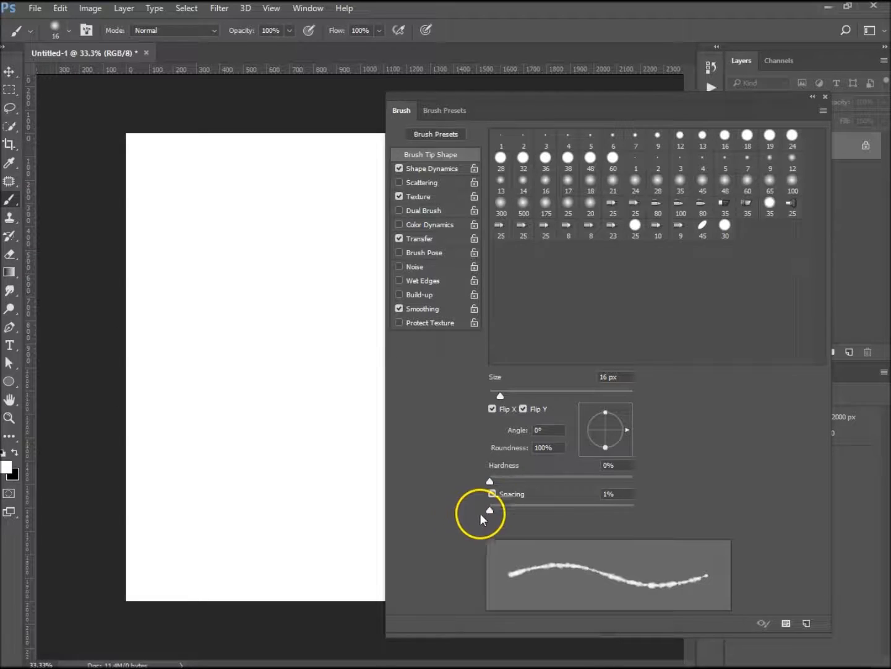
pyautogui.moveTo(501, 393); pyautogui.dragTo(566, 396)
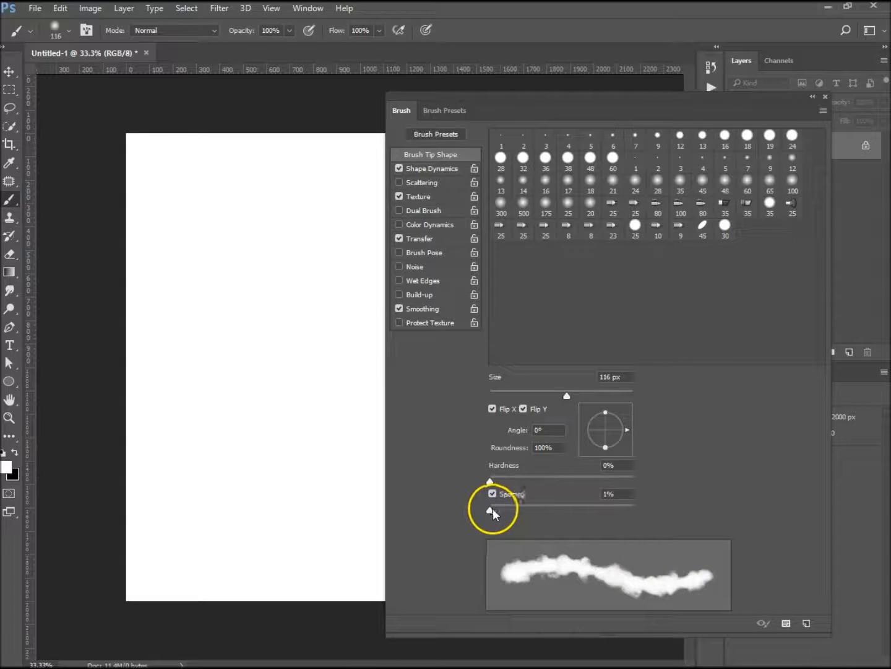
pyautogui.moveTo(491, 510)
pyautogui.mouseDown()
pyautogui.moveTo(541, 510)
pyautogui.moveTo(490, 514)
pyautogui.moveTo(503, 526)
pyautogui.mouseUp()
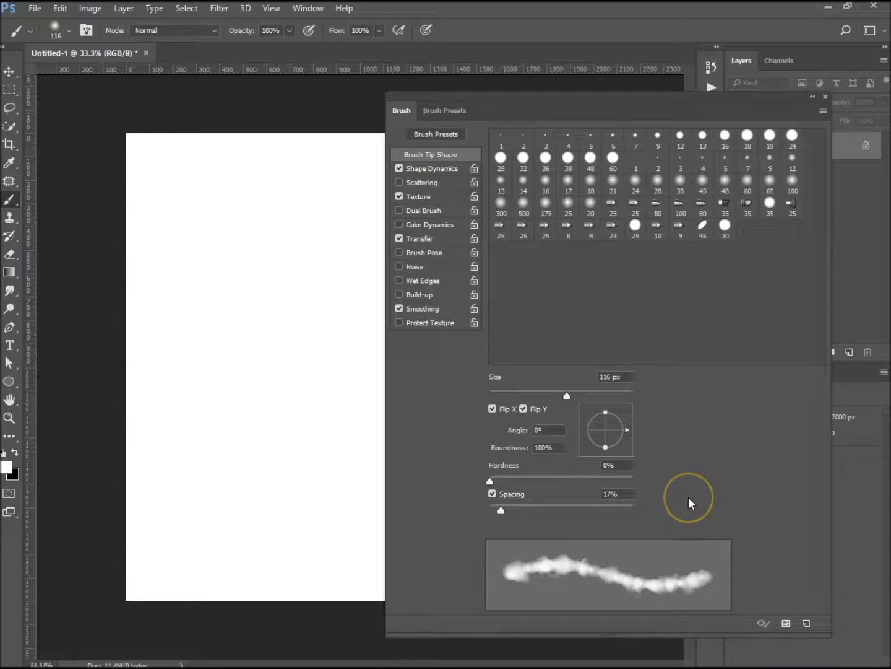
pyautogui.click(565, 524)
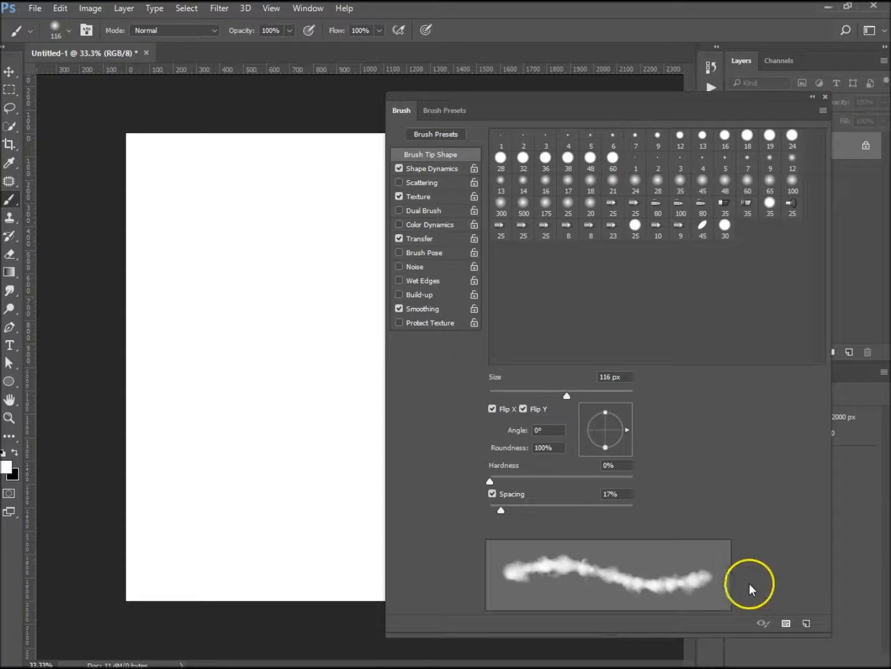
# Save the current brush as a new preset named Clouds, with the brush size captured in the preset.
pyautogui.click(805, 623)
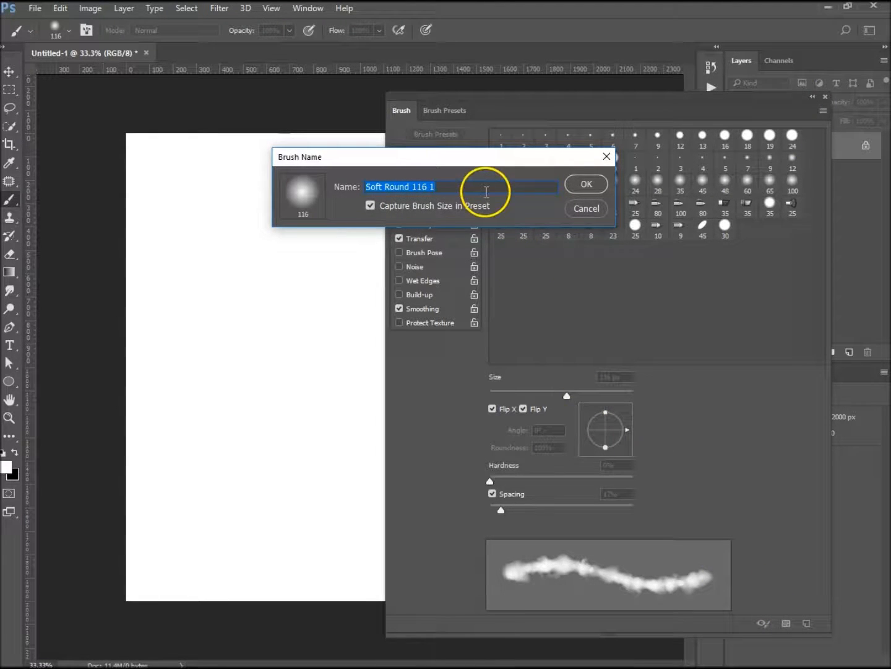
pyautogui.write('Clouds')
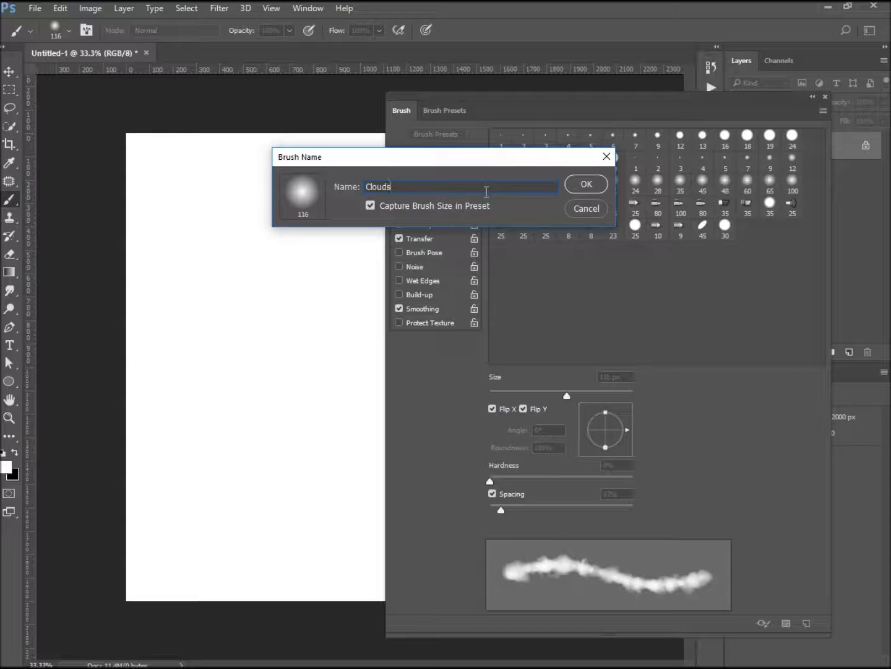
pyautogui.press('Return')
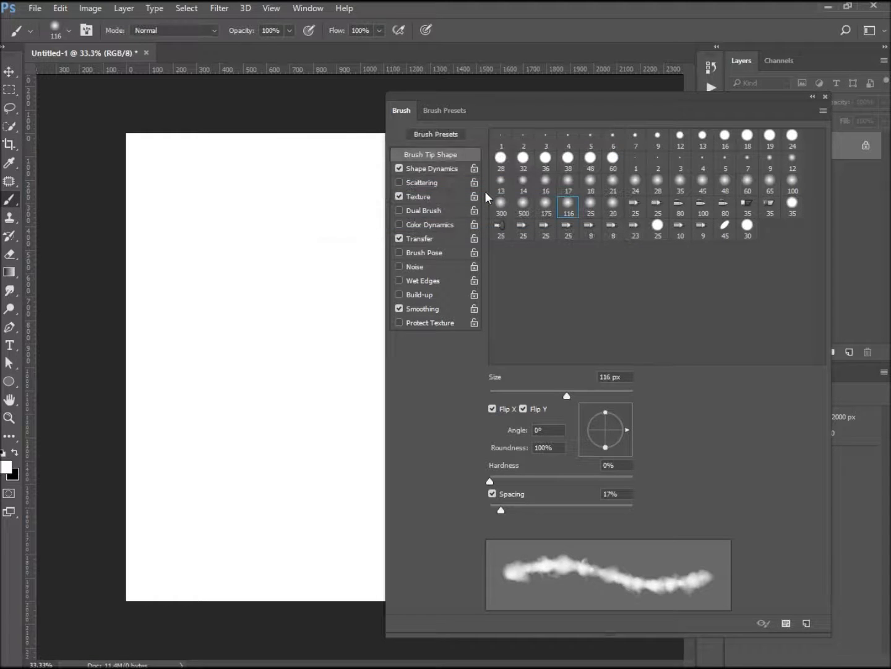
# Close the brush settings and fill the Background layer with black.
pyautogui.click(825, 98)
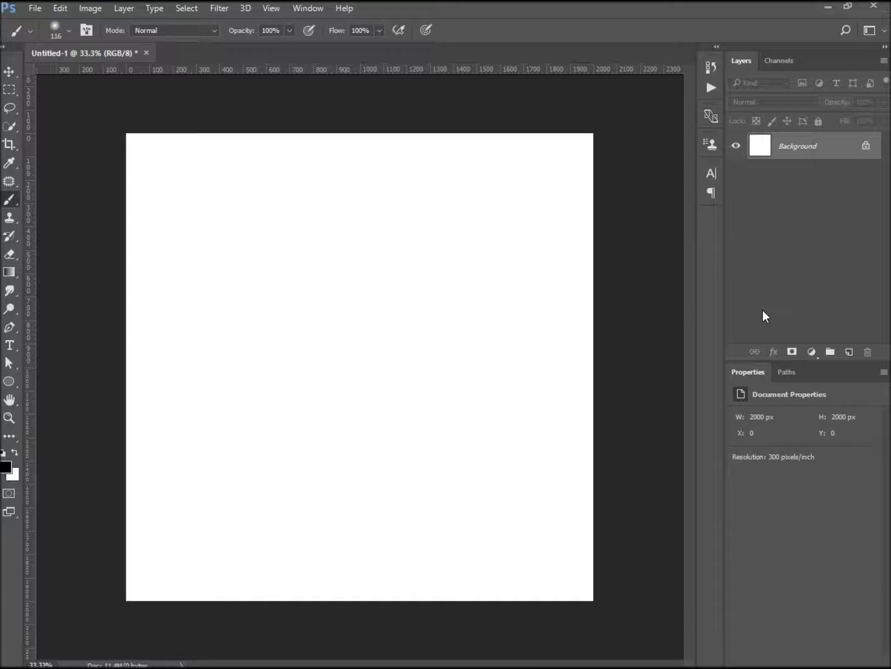
pyautogui.hotkey('alt', 'BackSpace')
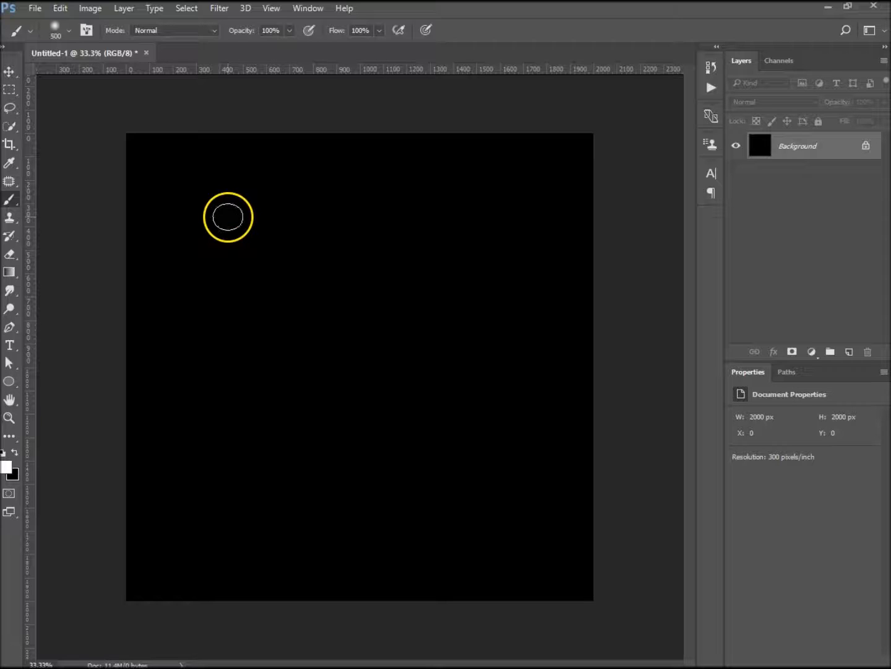
# Try a winding white stroke across the black canvas with the 500 px cloud brush and undo it.
pyautogui.moveTo(227, 216)
pyautogui.mouseDown()
pyautogui.moveTo(206, 434)
pyautogui.moveTo(270, 263)
pyautogui.moveTo(340, 259)
pyautogui.moveTo(412, 342)
pyautogui.moveTo(532, 295)
pyautogui.moveTo(520, 525)
pyautogui.mouseUp()
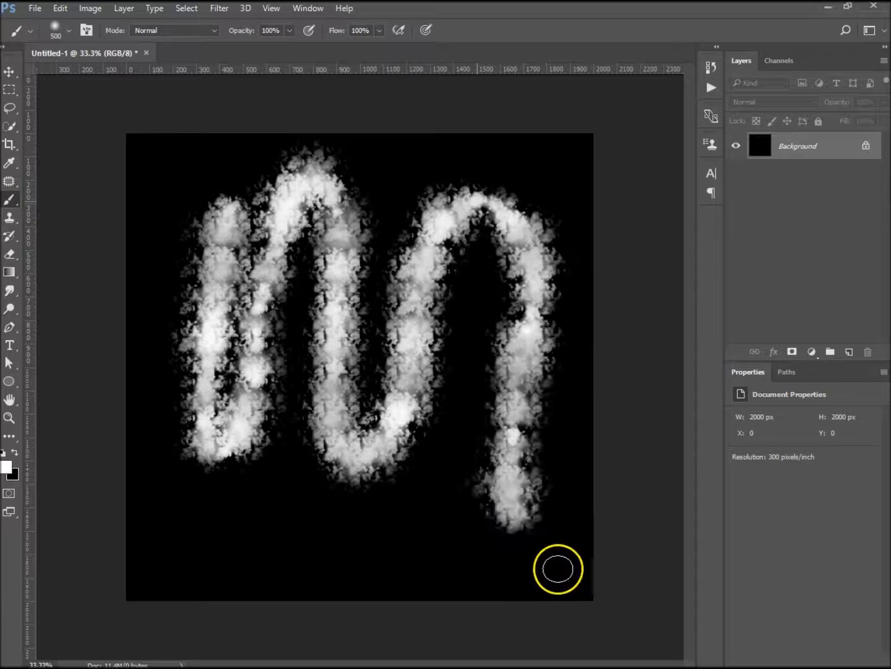
pyautogui.moveTo(655, 476); pyautogui.dragTo(626, 374)
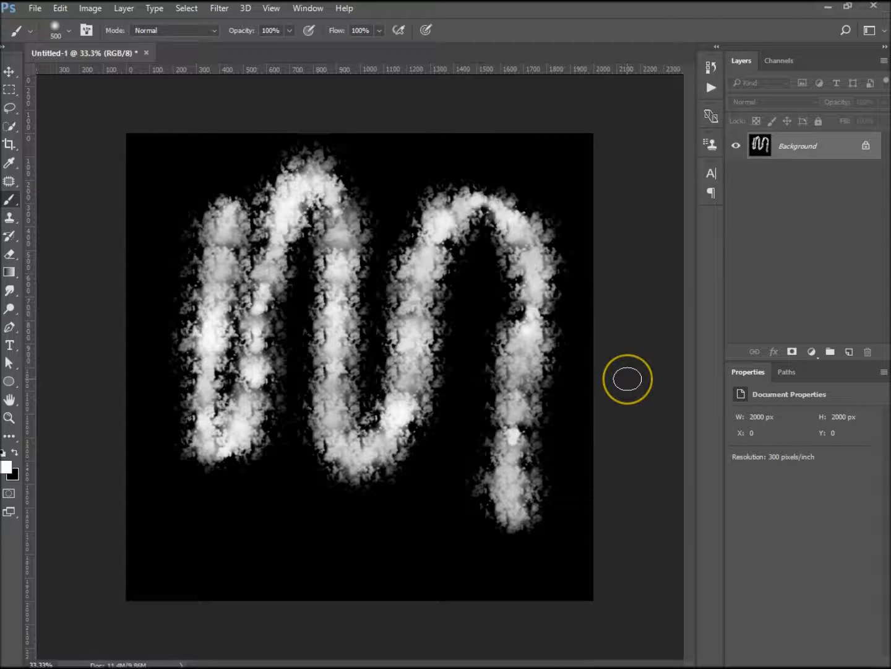
pyautogui.hotkey('ctrl', 'z')
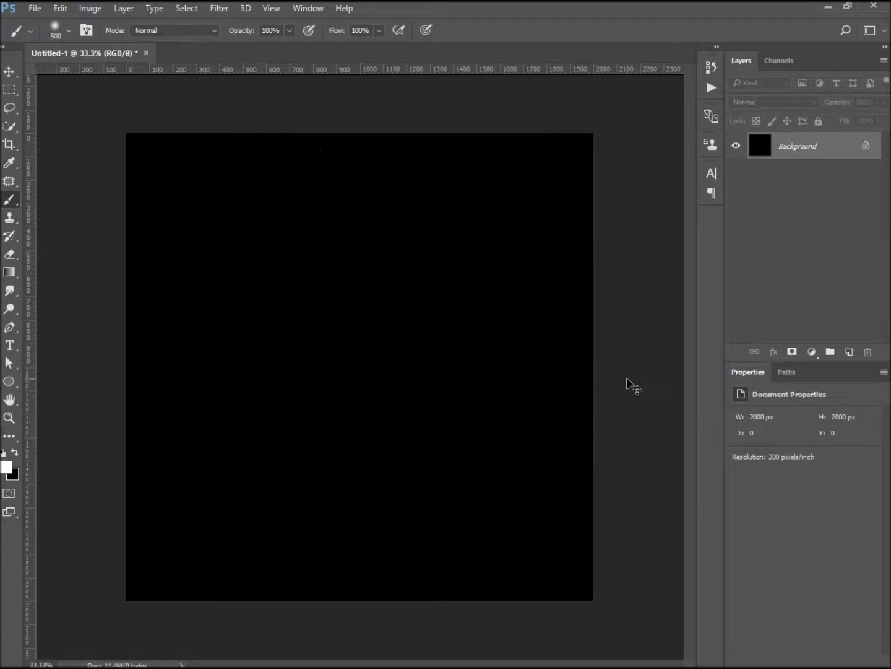
# Add a new layer and write the white text Hello in the upper part of the canvas.
pyautogui.click(850, 352)
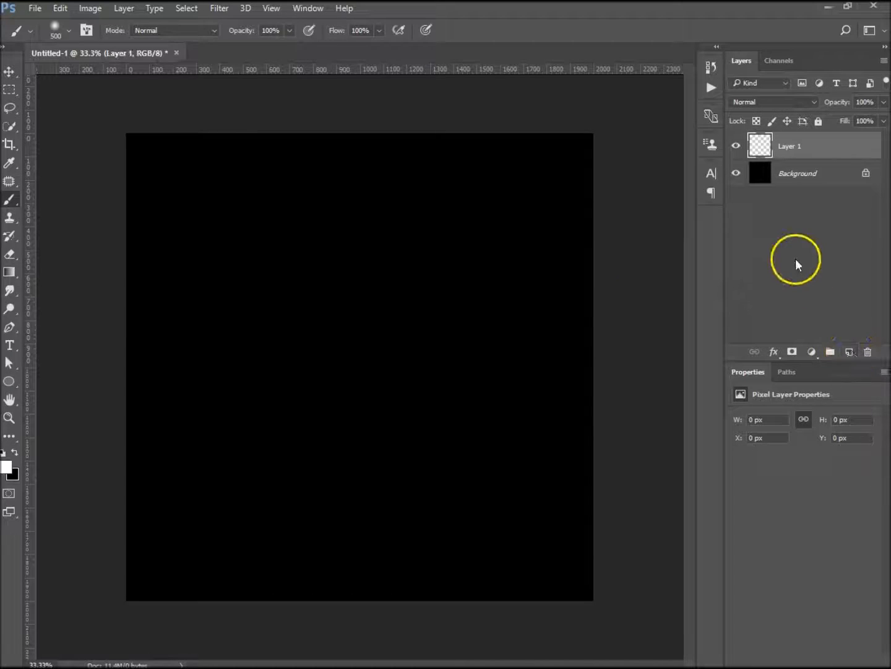
pyautogui.press('t')
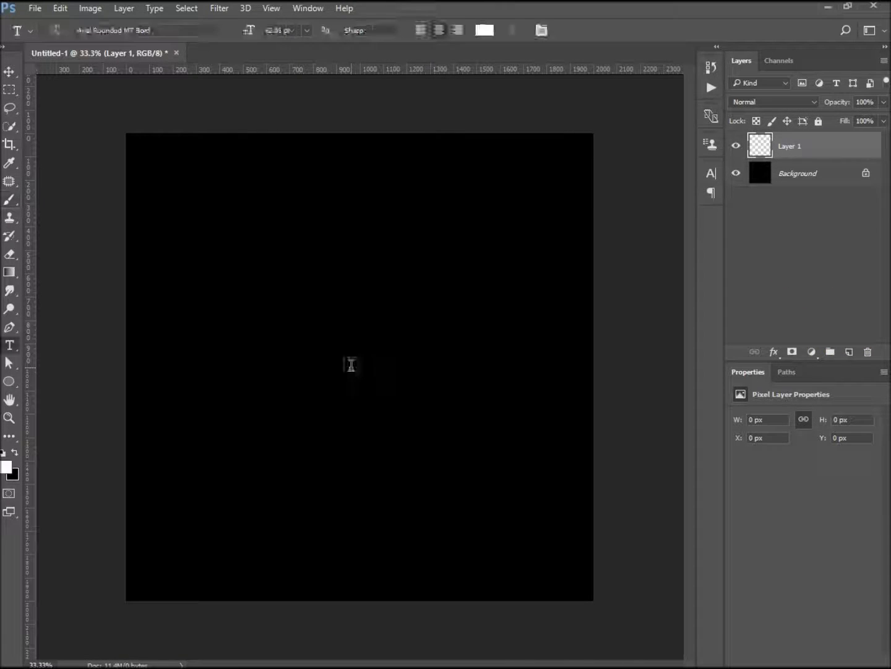
pyautogui.click(290, 278)
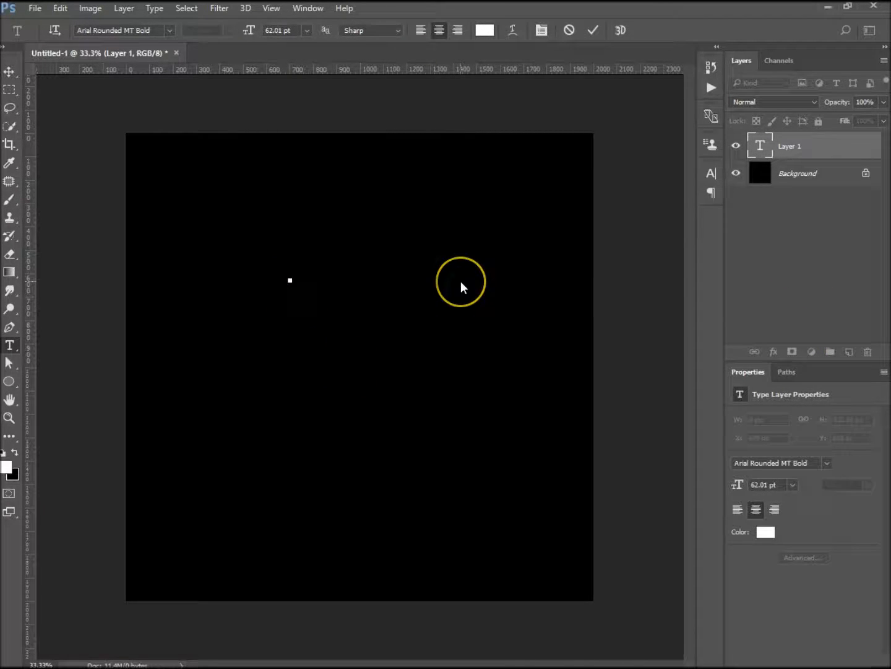
pyautogui.write('H e l l o')
pyautogui.click(471, 305)
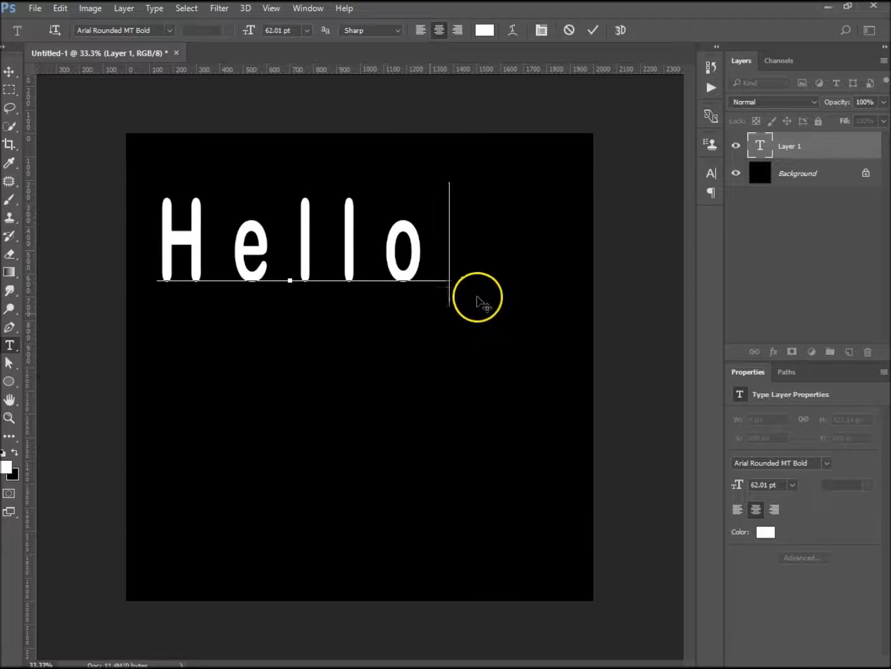
# Set the tracking of the Hello text to 500 and move the text near the canvas centre, at about X 347 px, Y 566 px.
pyautogui.click(712, 175)
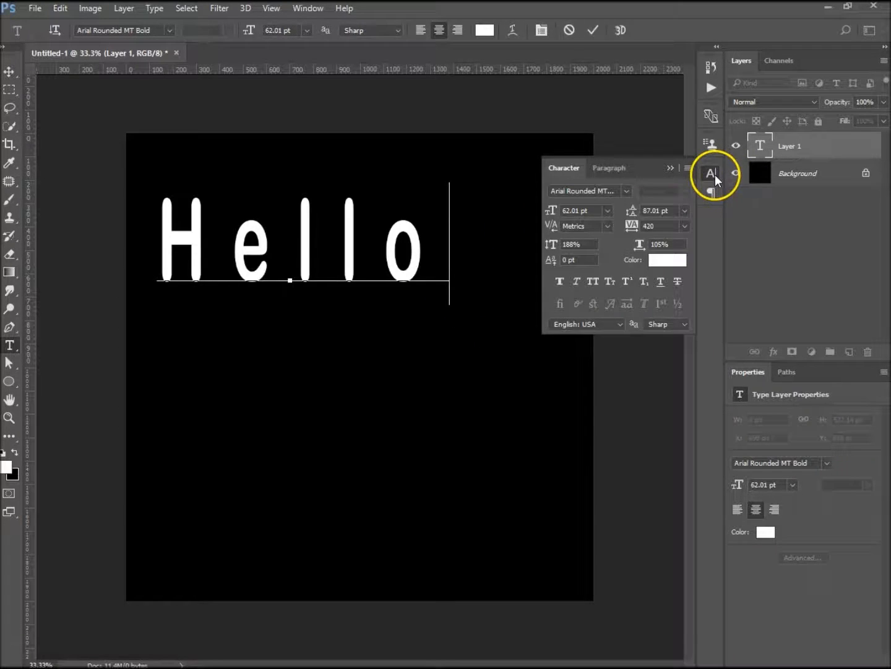
pyautogui.moveTo(456, 248); pyautogui.dragTo(140, 250)
pyautogui.moveTo(632, 224)
pyautogui.mouseDown()
pyautogui.moveTo(615, 231)
pyautogui.moveTo(633, 229)
pyautogui.mouseUp()
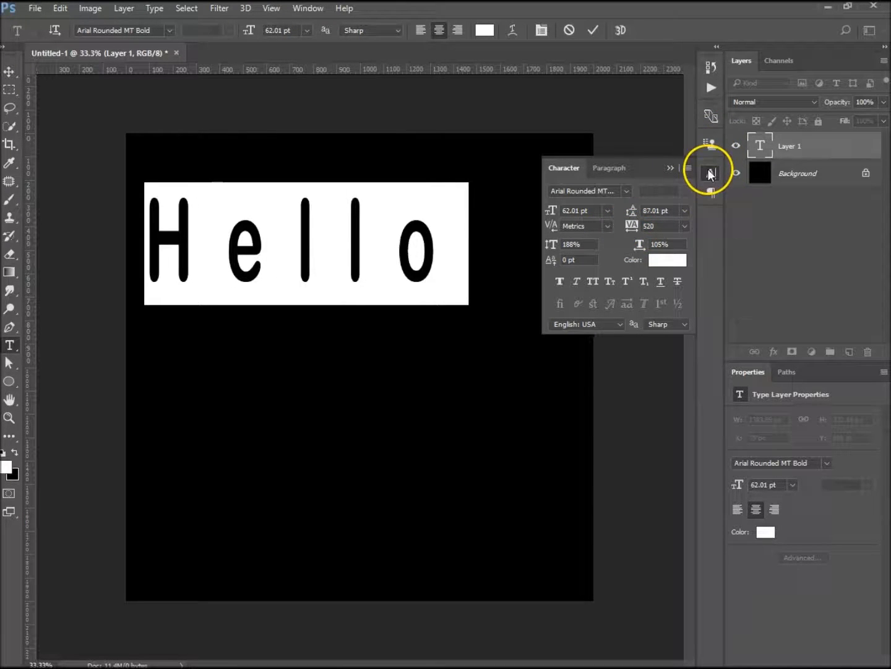
pyautogui.moveTo(632, 231); pyautogui.dragTo(631, 232)
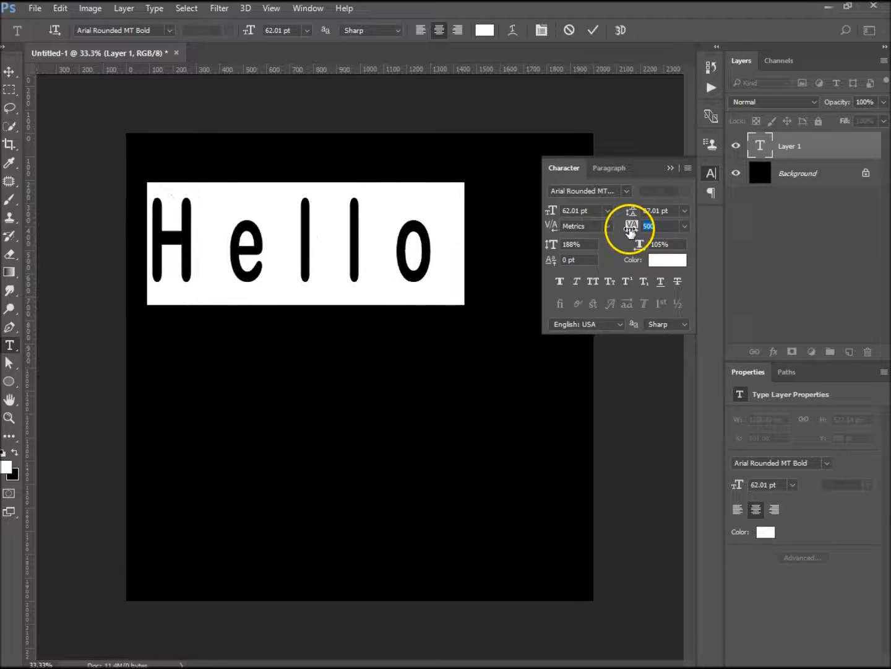
pyautogui.click(713, 177)
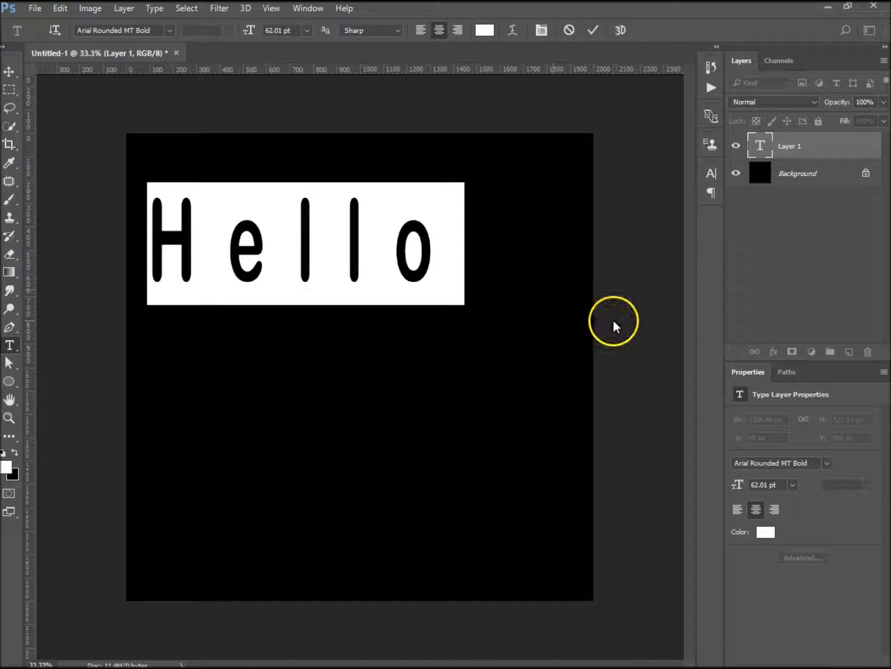
pyautogui.click(10, 72)
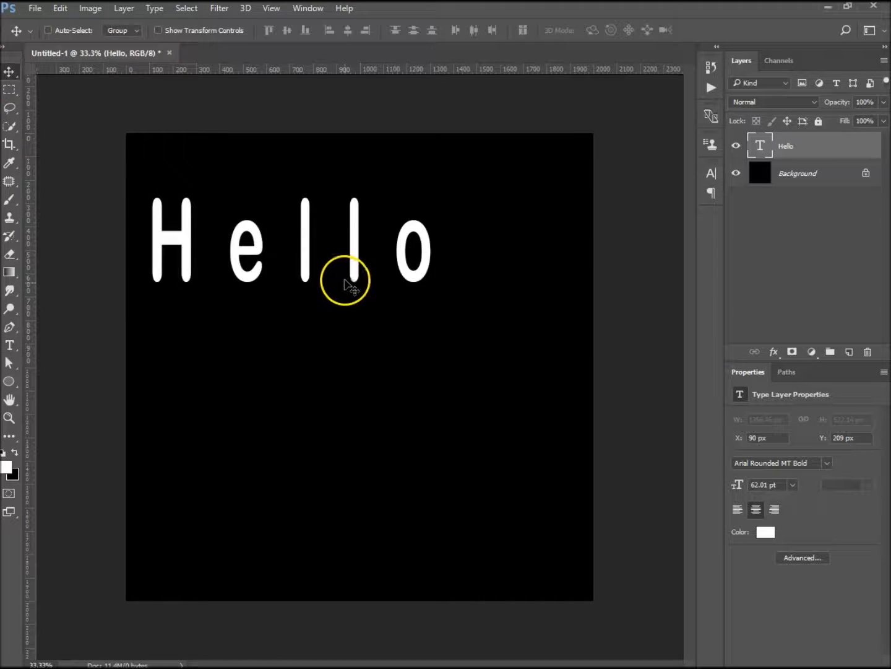
pyautogui.moveTo(358, 238); pyautogui.dragTo(418, 322)
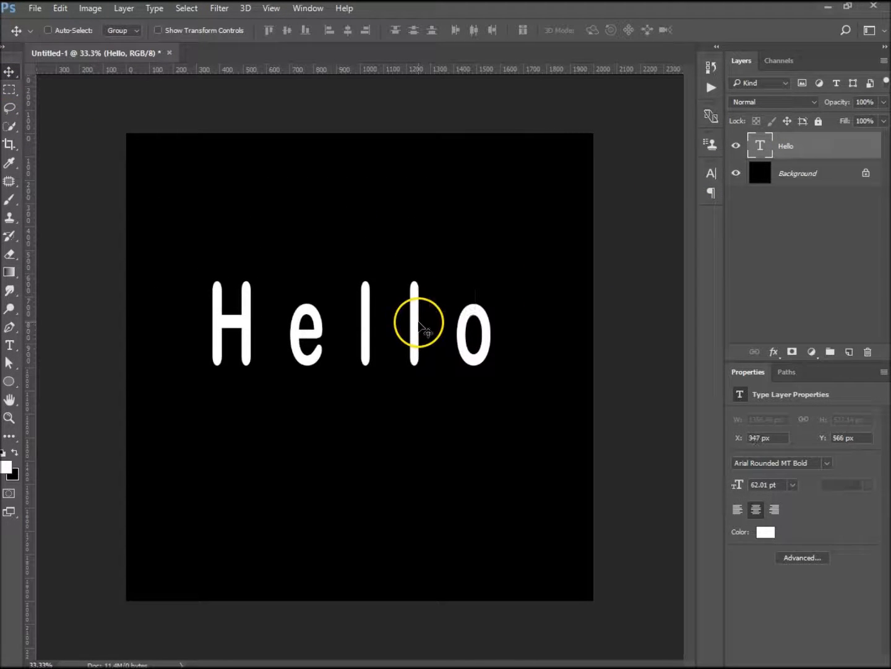
# Create a work path from the Hello text layer and select it in the list of paths.
pyautogui.rightClick(812, 148)
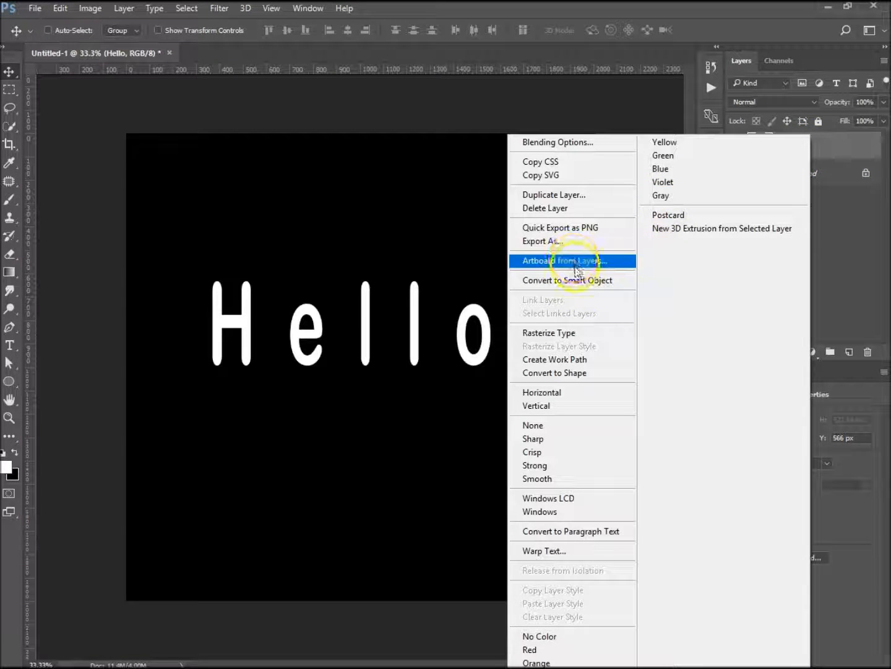
pyautogui.click(599, 360)
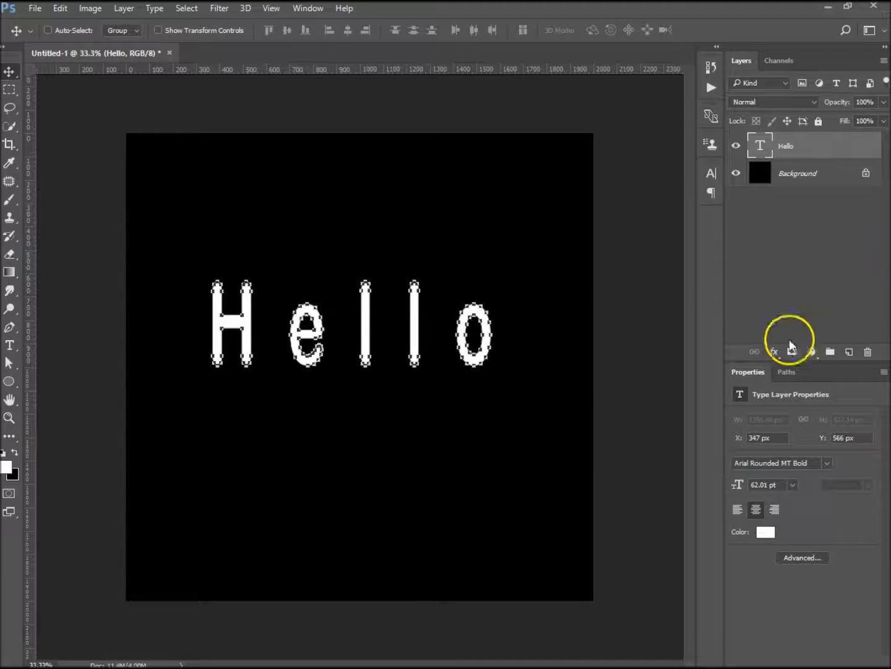
pyautogui.click(790, 374)
pyautogui.click(778, 410)
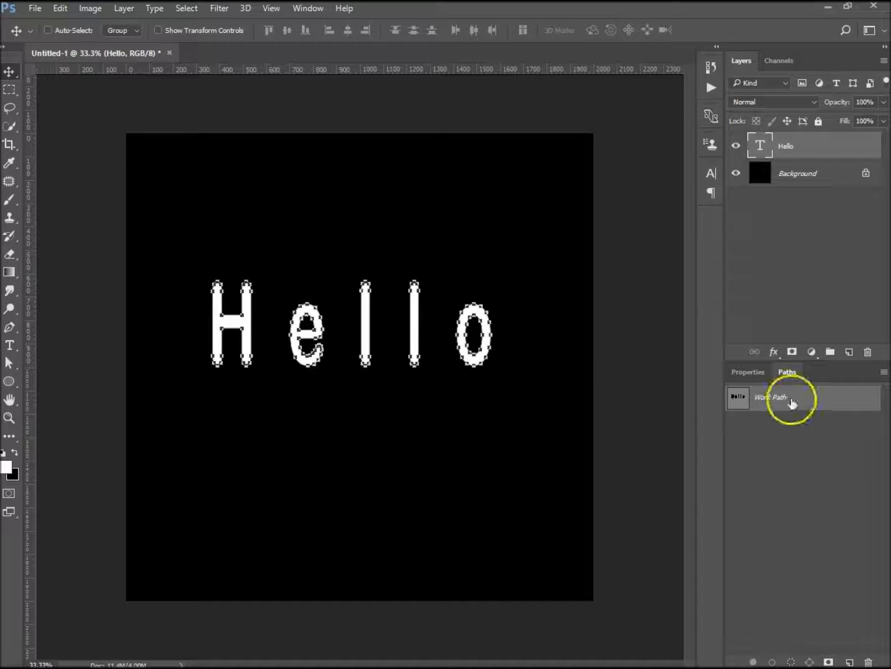
pyautogui.rightClick(837, 408)
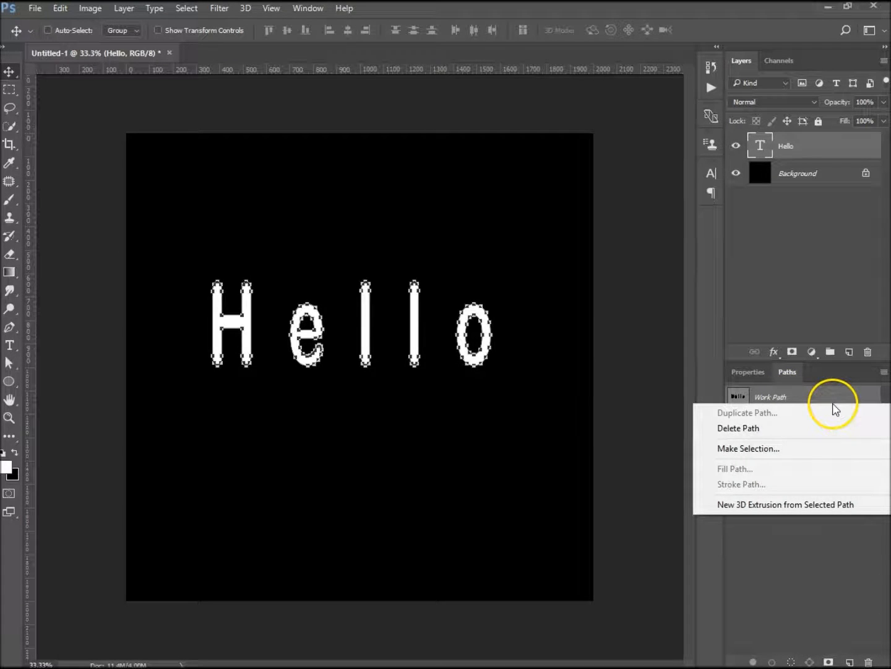
pyautogui.click(827, 308)
# Try stroking the work path with the Brush at 500 px on a new layer, and delete that layer.
pyautogui.click(850, 351)
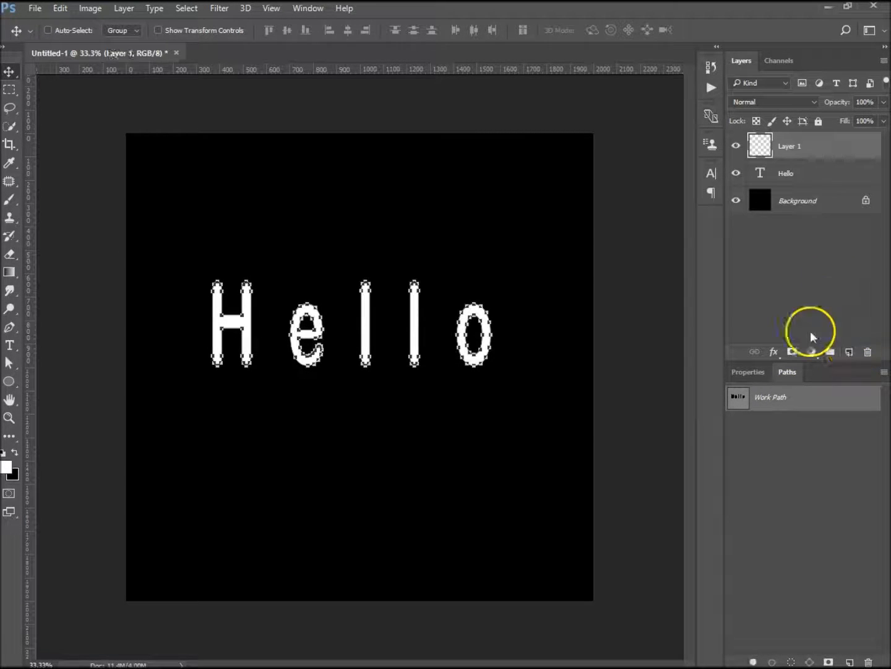
pyautogui.rightClick(805, 404)
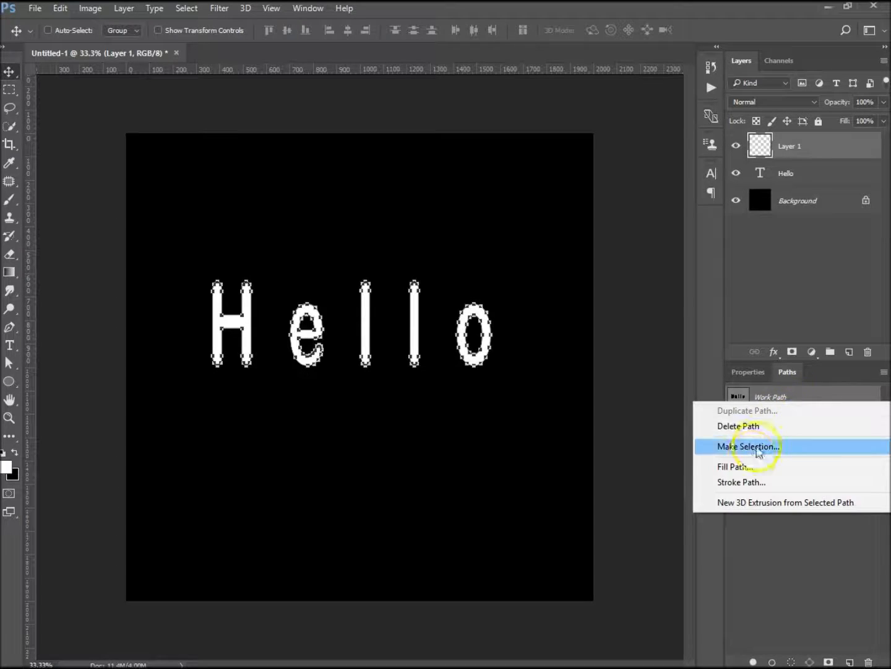
pyautogui.click(750, 488)
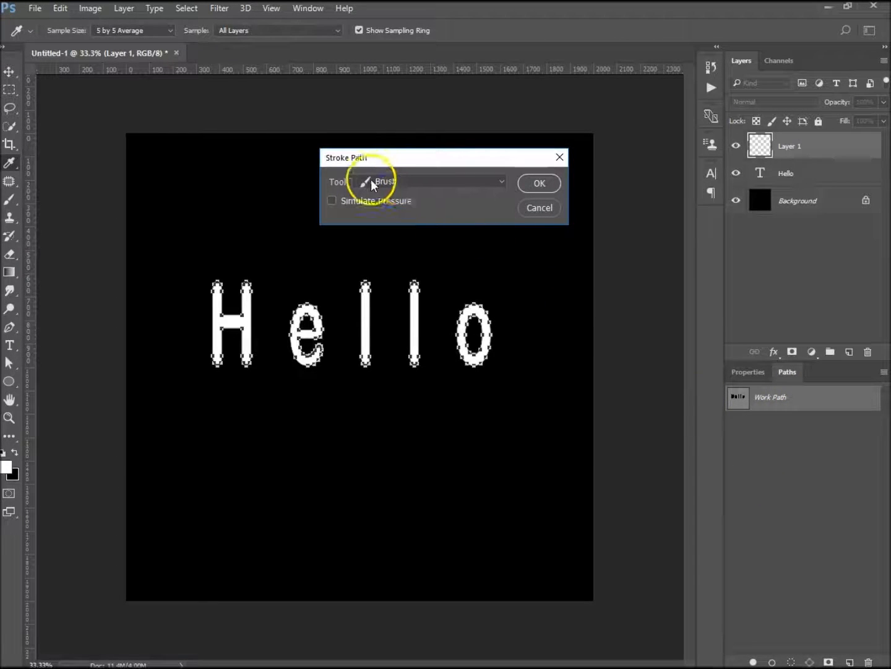
pyautogui.click(549, 185)
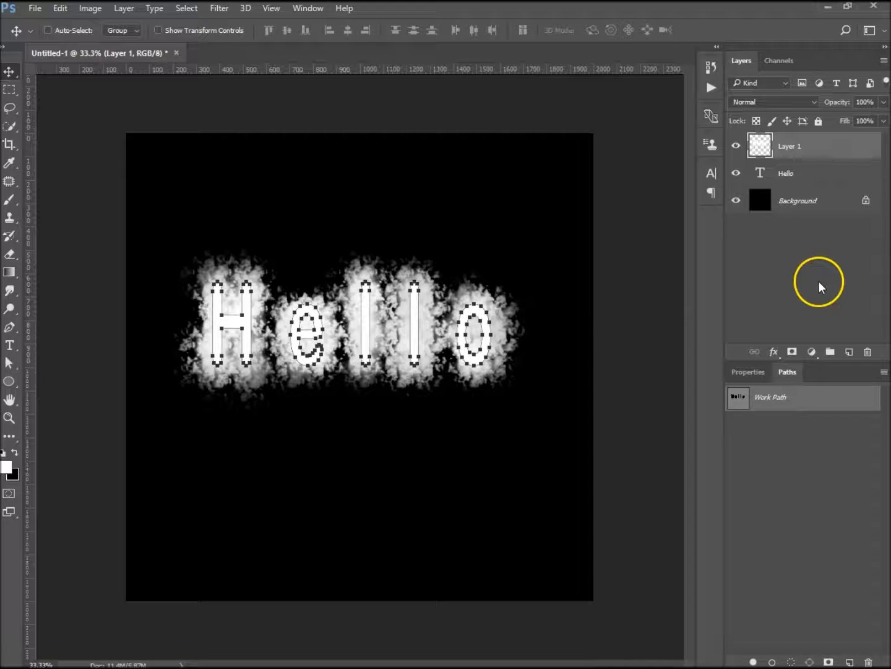
pyautogui.moveTo(845, 159); pyautogui.dragTo(868, 352)
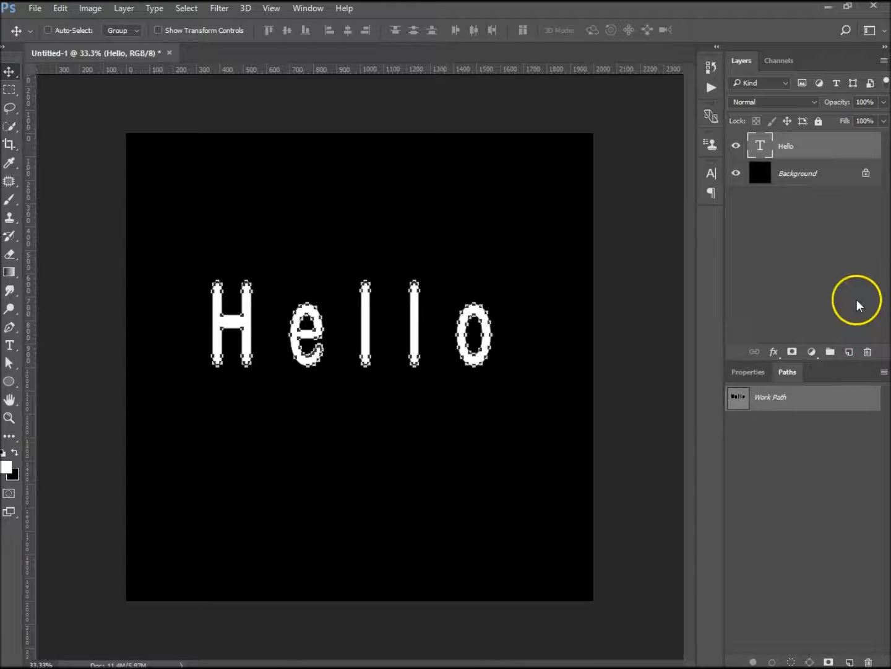
# Add a new layer, reduce the brush to 150 px and stroke the work path with the Brush, leaving Simulate Pressure off.
pyautogui.click(850, 351)
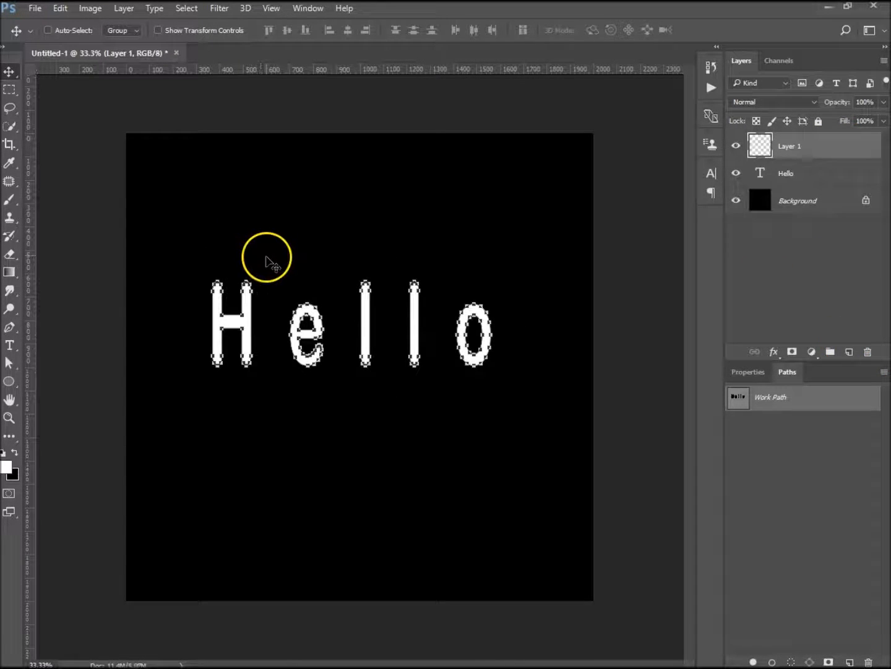
pyautogui.press('b')
pyautogui.press('[')
pyautogui.press('[')
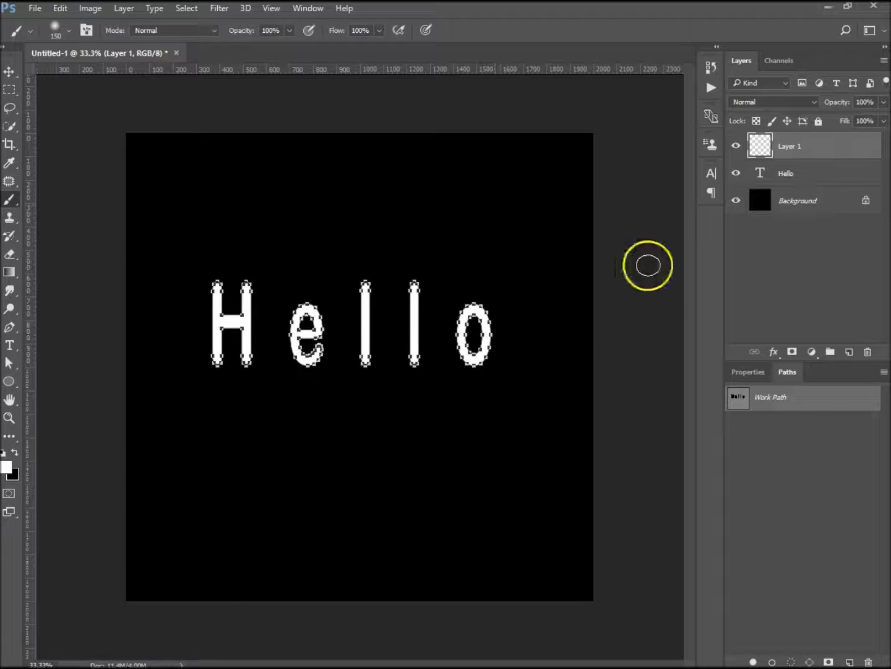
pyautogui.rightClick(769, 399)
pyautogui.click(743, 477)
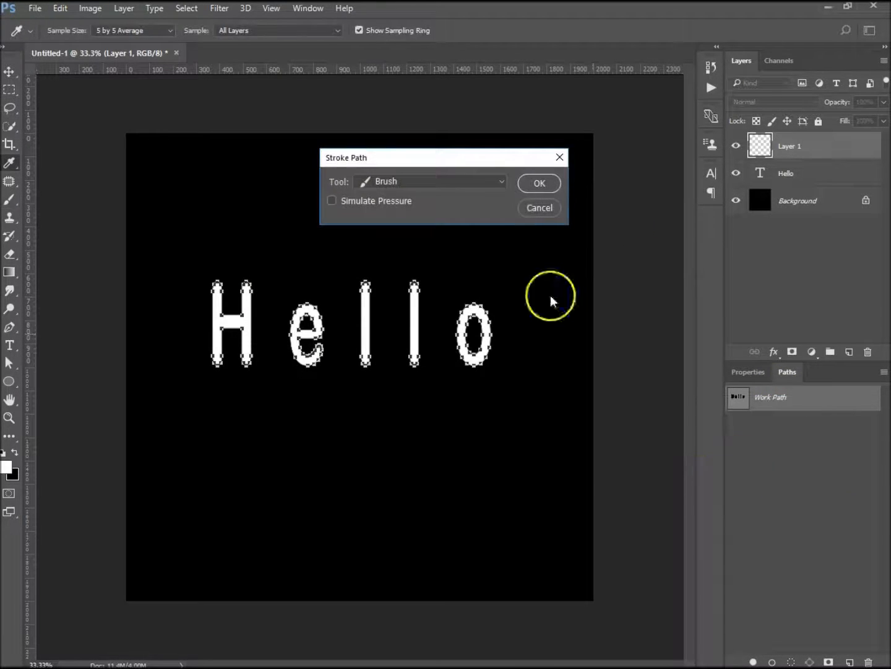
pyautogui.click(534, 183)
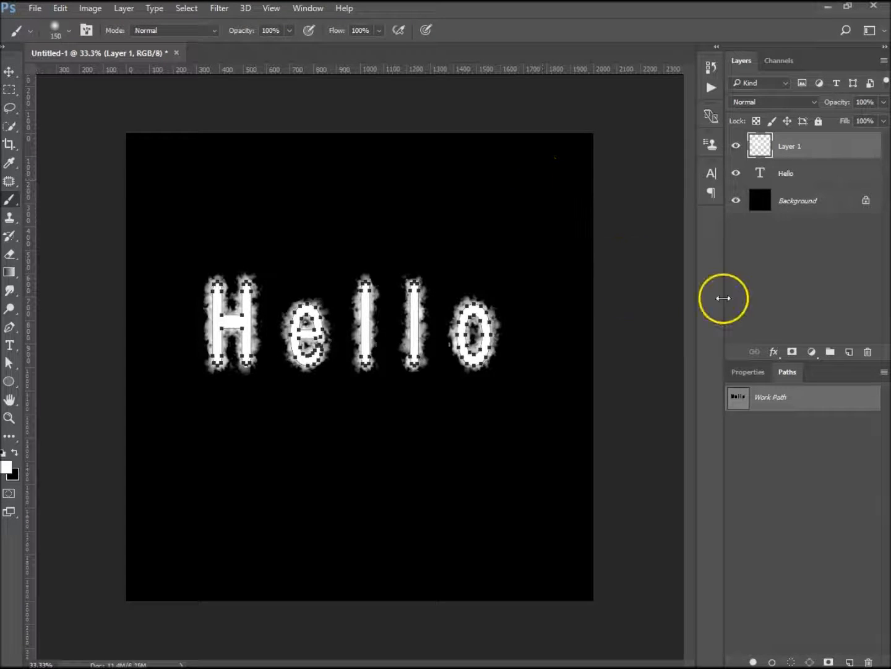
# Deselect the work path and hide the Hello text layer, leaving only the cloud stroke over the black background.
pyautogui.click(808, 454)
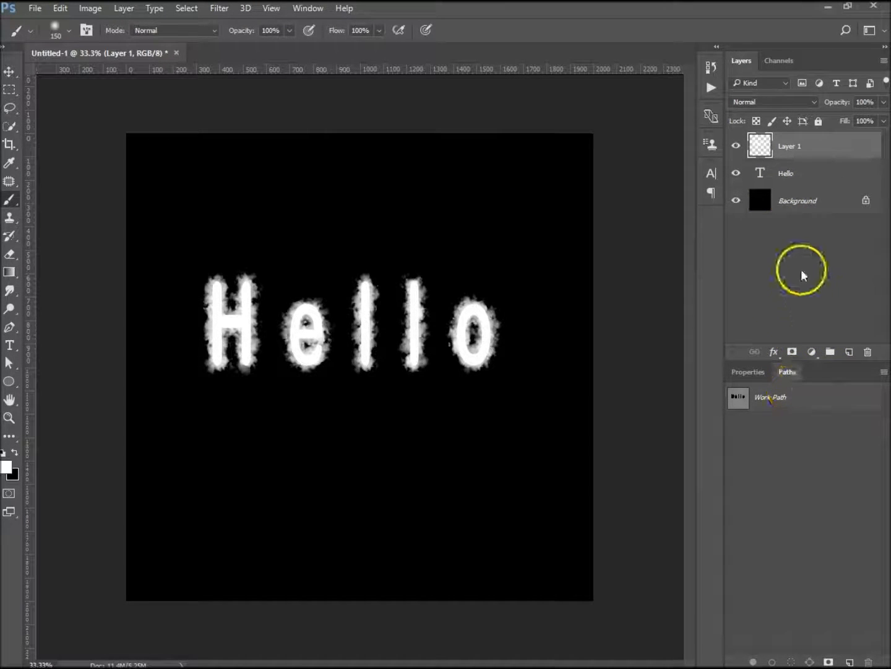
pyautogui.click(805, 180)
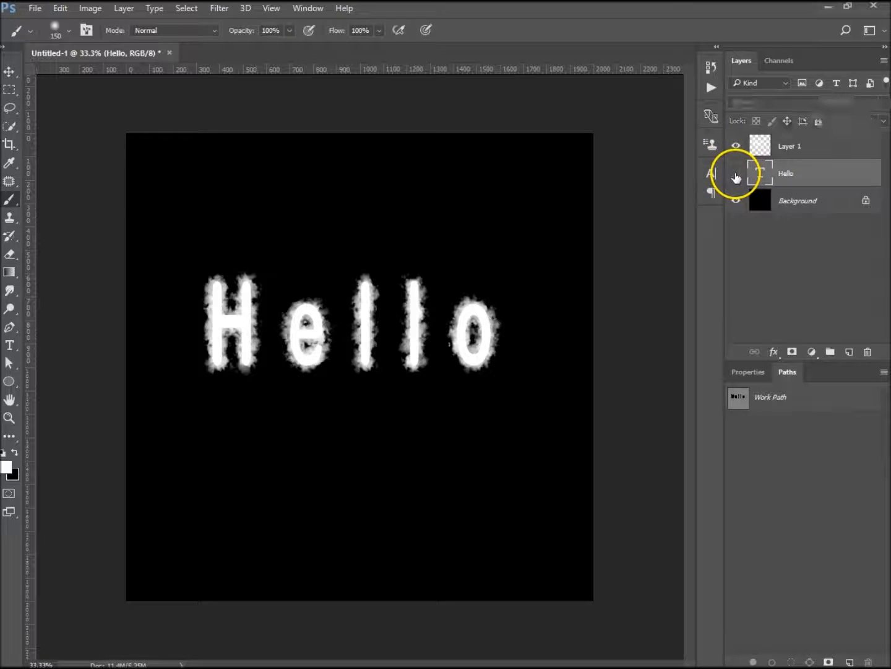
pyautogui.click(736, 174)
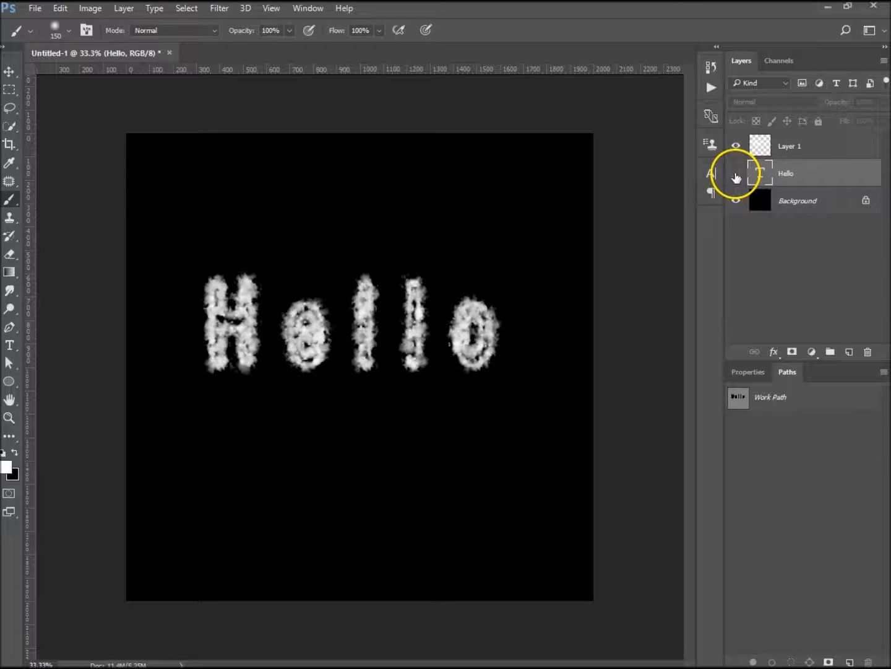
pyautogui.click(562, 285)
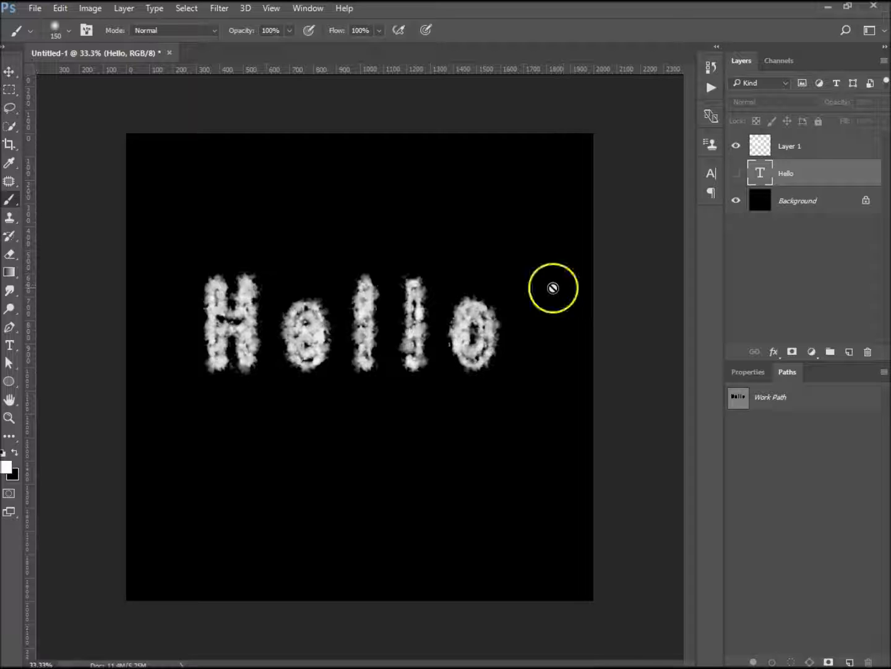